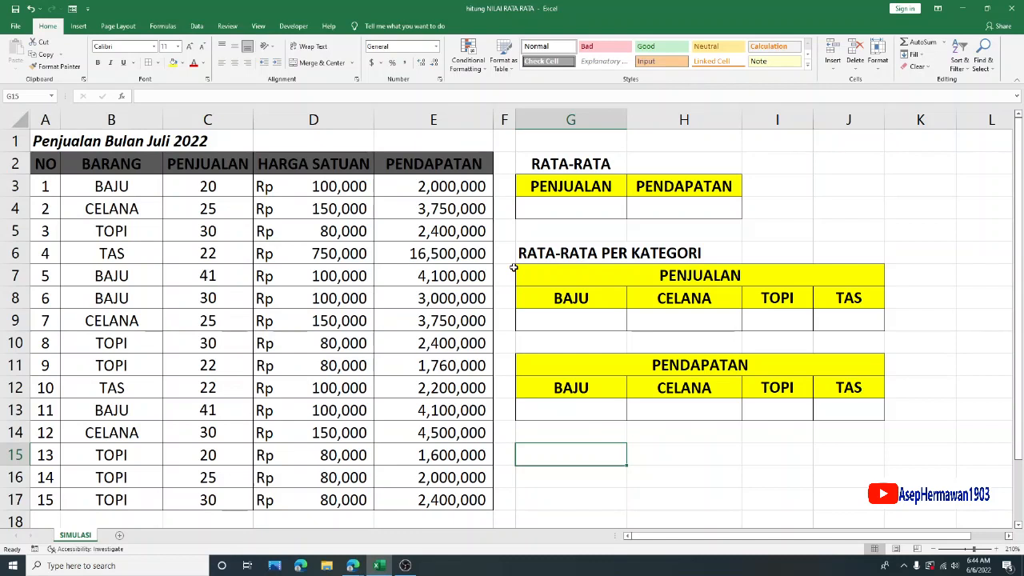
# - Examine the July 2022 sales table column by column, from BARANG through PENDAPATAN, including the revenue formula in E3
pyautogui.moveTo(50, 163); pyautogui.dragTo(447, 500)
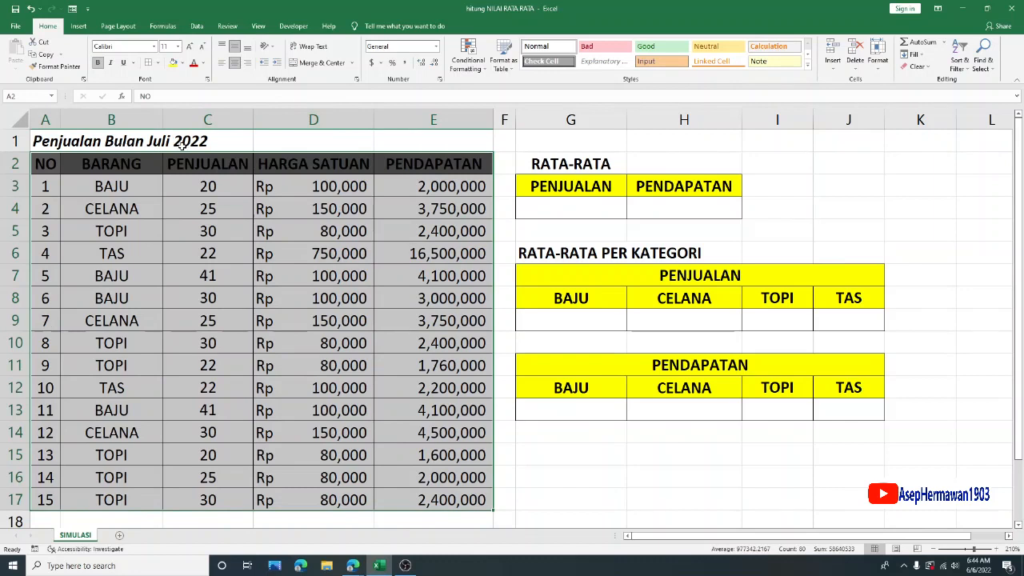
pyautogui.click(210, 163)
pyautogui.moveTo(122, 164); pyautogui.dragTo(142, 492)
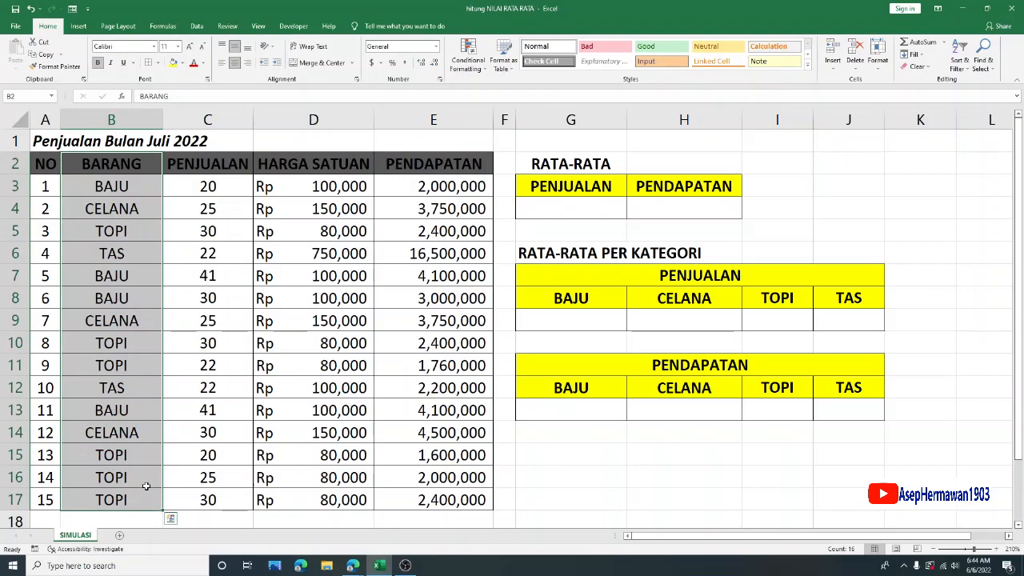
pyautogui.moveTo(234, 164); pyautogui.dragTo(223, 496)
pyautogui.moveTo(213, 186); pyautogui.dragTo(219, 496)
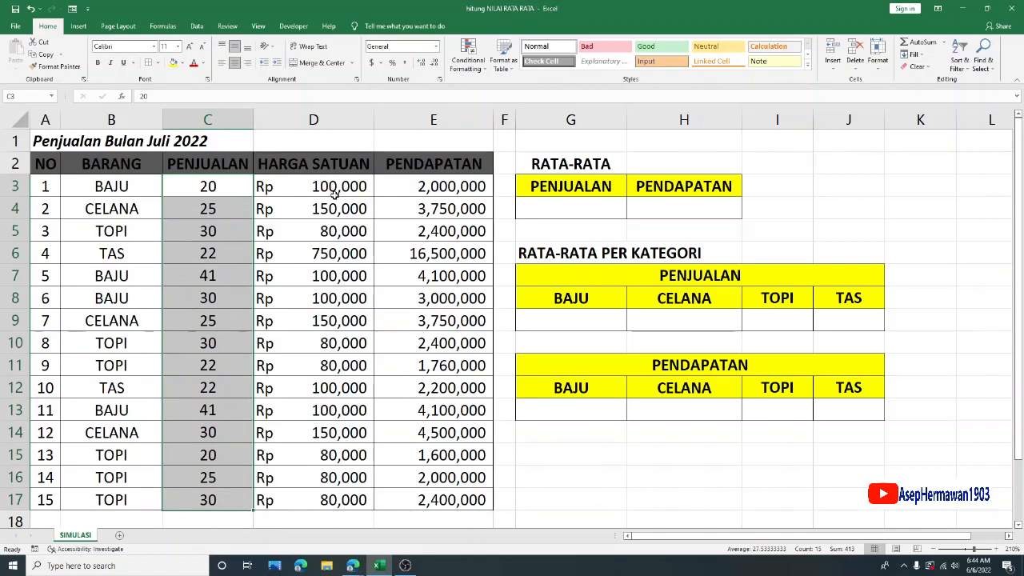
pyautogui.moveTo(335, 184); pyautogui.dragTo(328, 506)
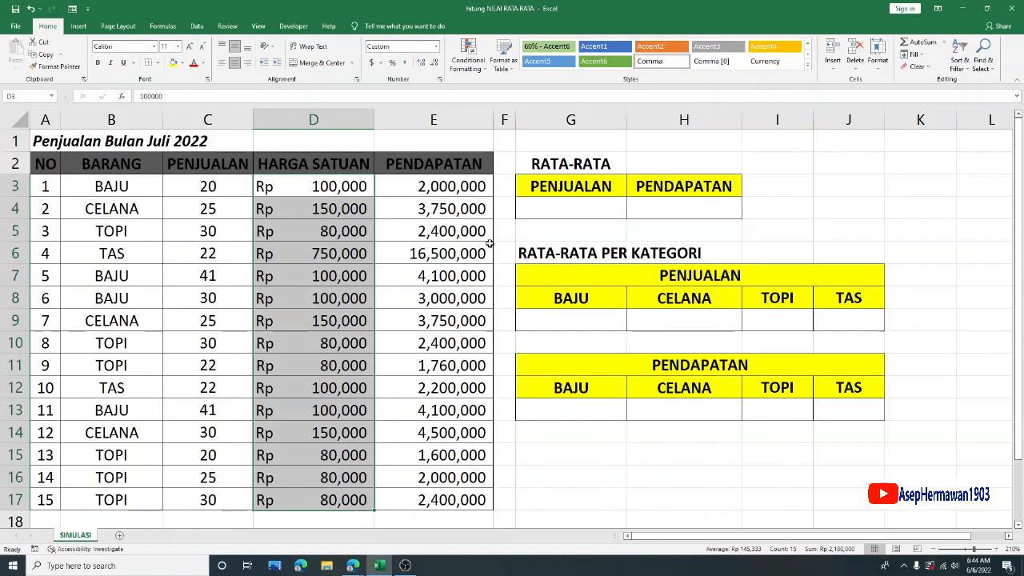
pyautogui.moveTo(416, 187); pyautogui.dragTo(461, 494)
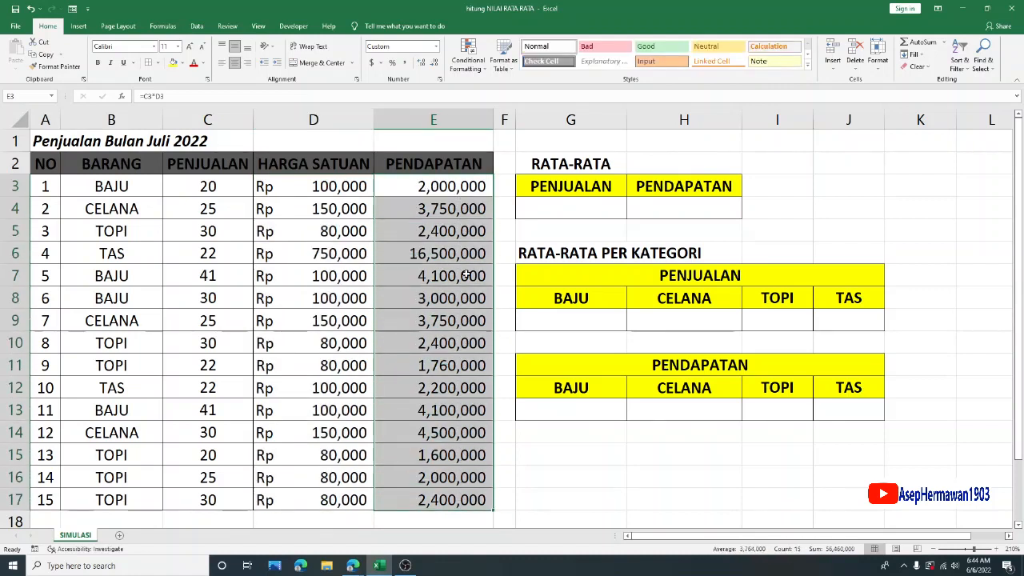
pyautogui.click(432, 188)
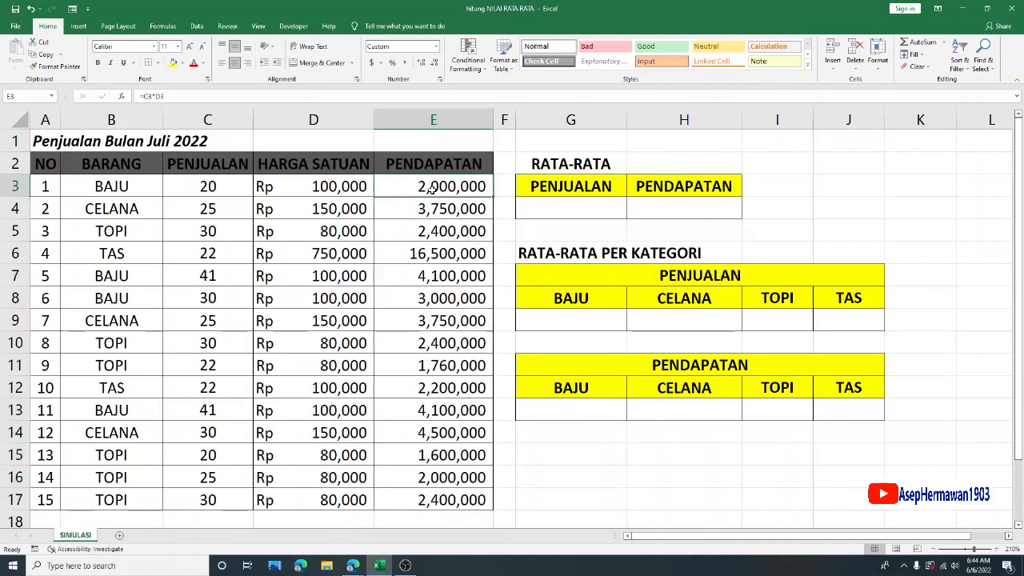
# - Compare the PENJUALAN and PENDAPATAN data columns with the RATA-RATA result cells G4 and H4
pyautogui.click(114, 168)
pyautogui.moveTo(200, 186); pyautogui.dragTo(226, 504)
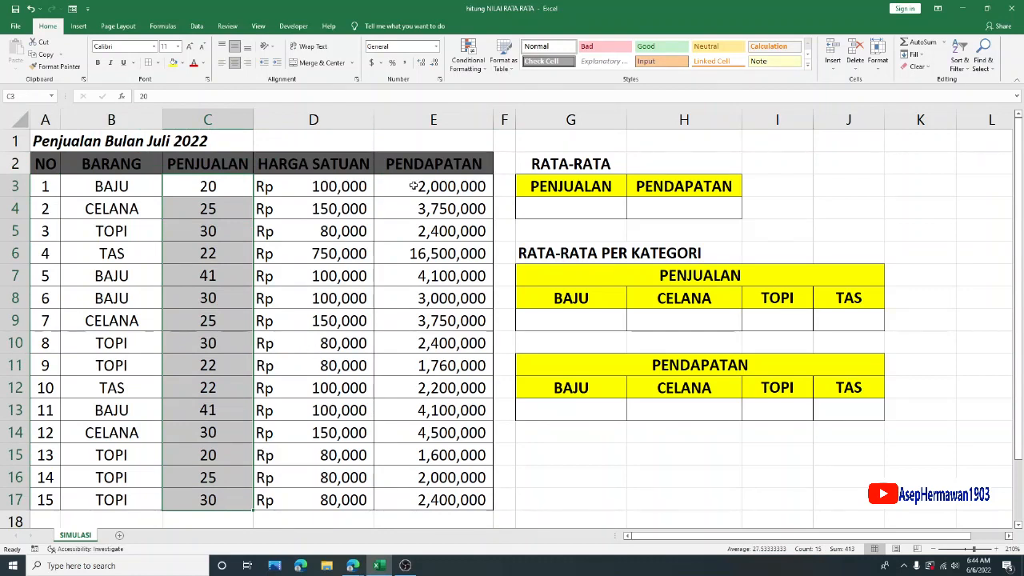
pyautogui.moveTo(415, 185); pyautogui.dragTo(456, 497)
pyautogui.click(326, 182)
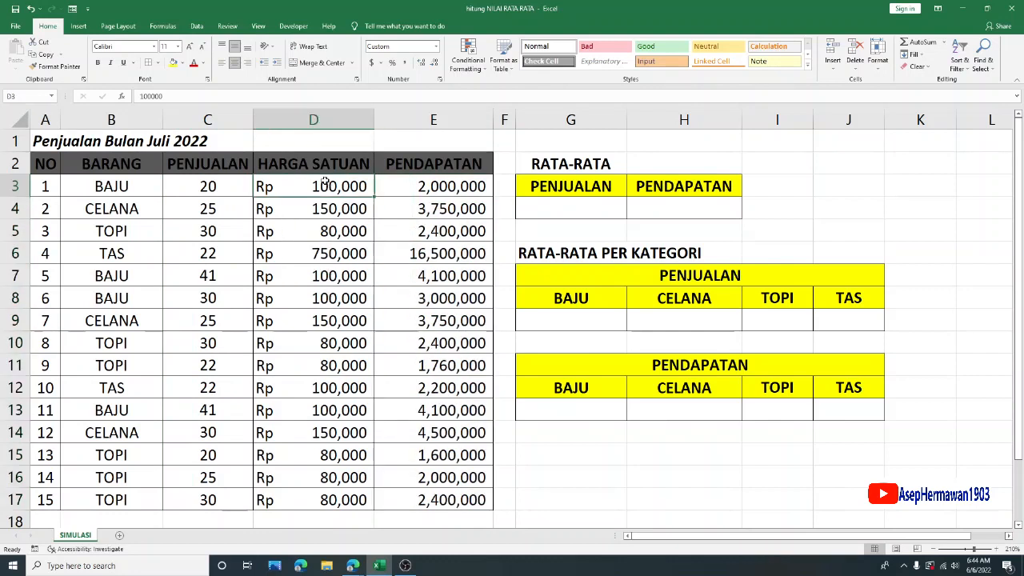
pyautogui.moveTo(326, 182); pyautogui.dragTo(324, 276)
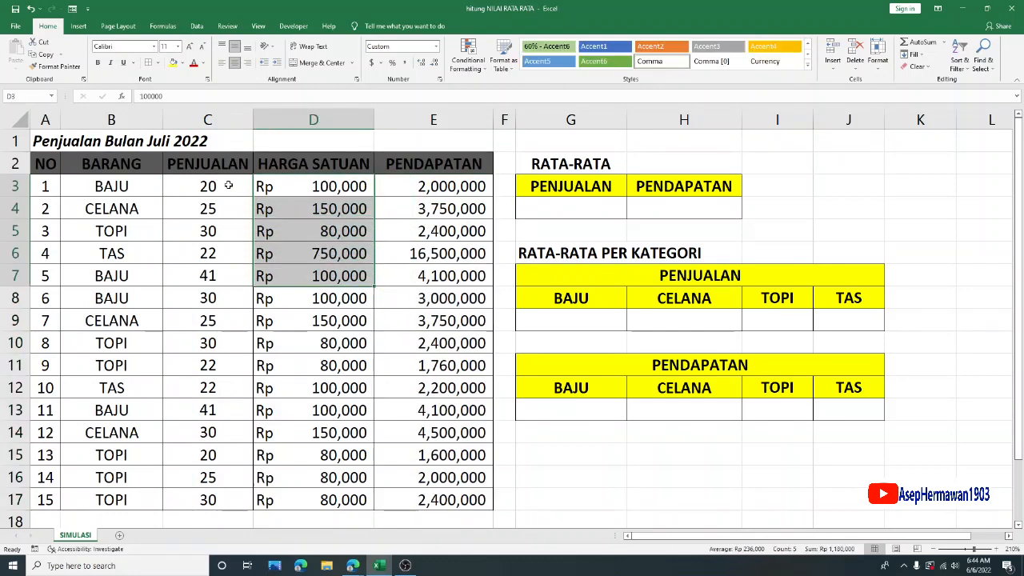
pyautogui.moveTo(436, 185); pyautogui.dragTo(464, 496)
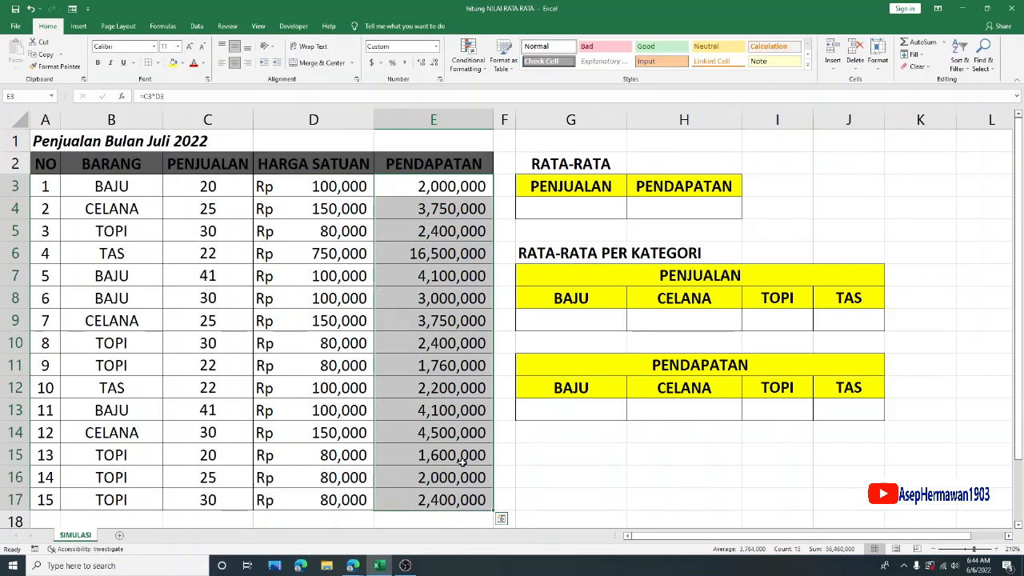
pyautogui.click(425, 231)
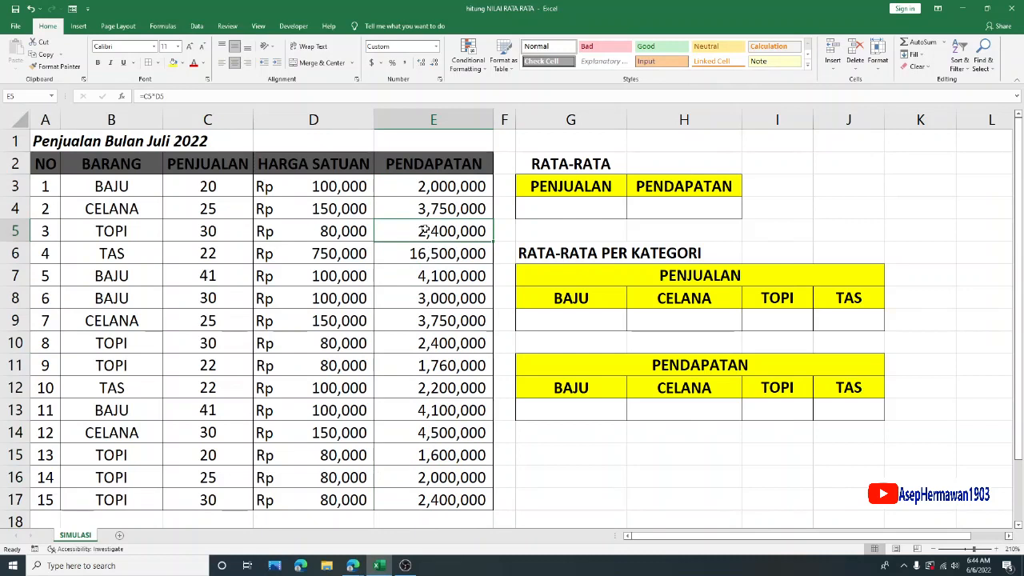
pyautogui.click(139, 142)
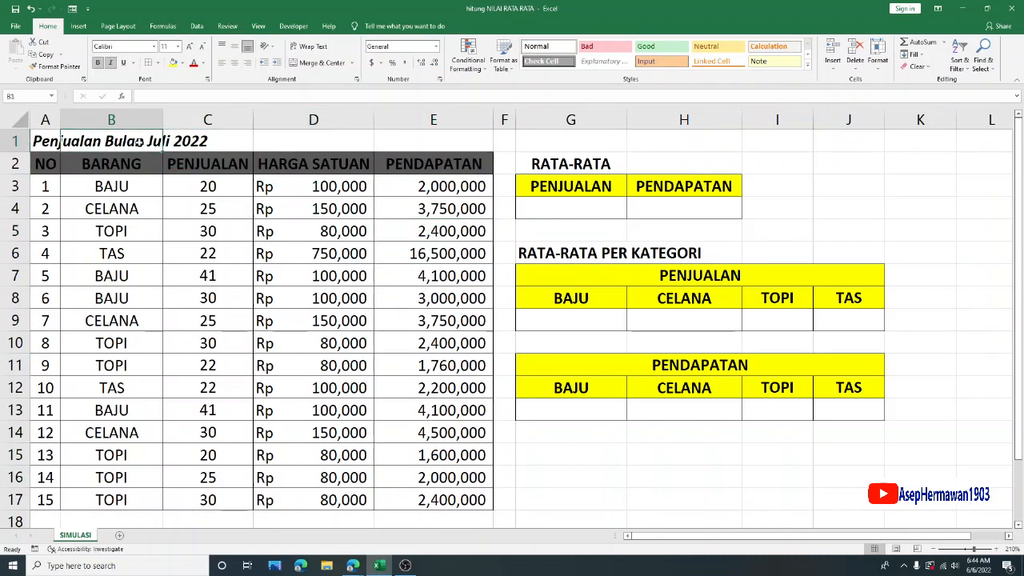
pyautogui.click(610, 216)
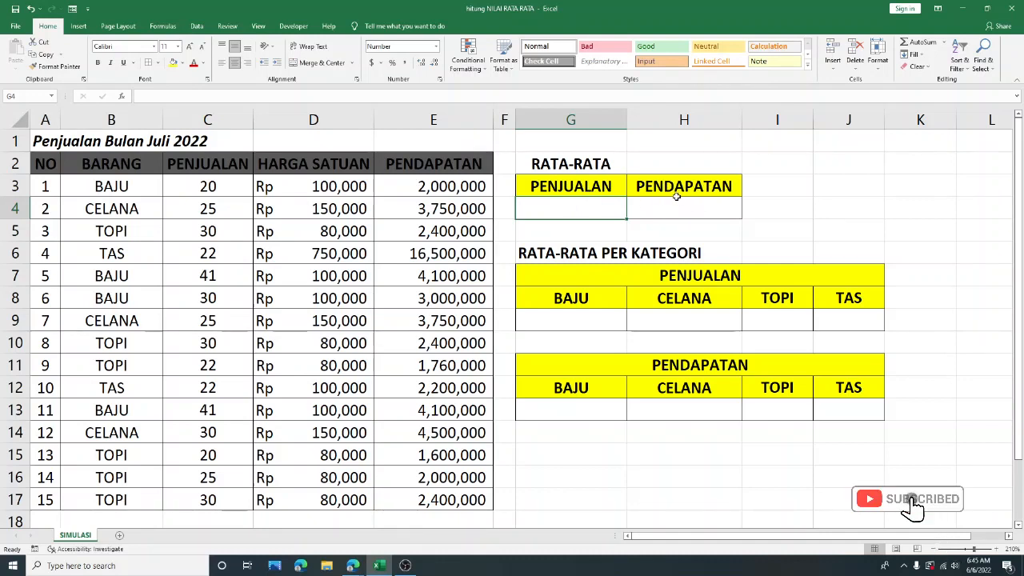
pyautogui.click(704, 210)
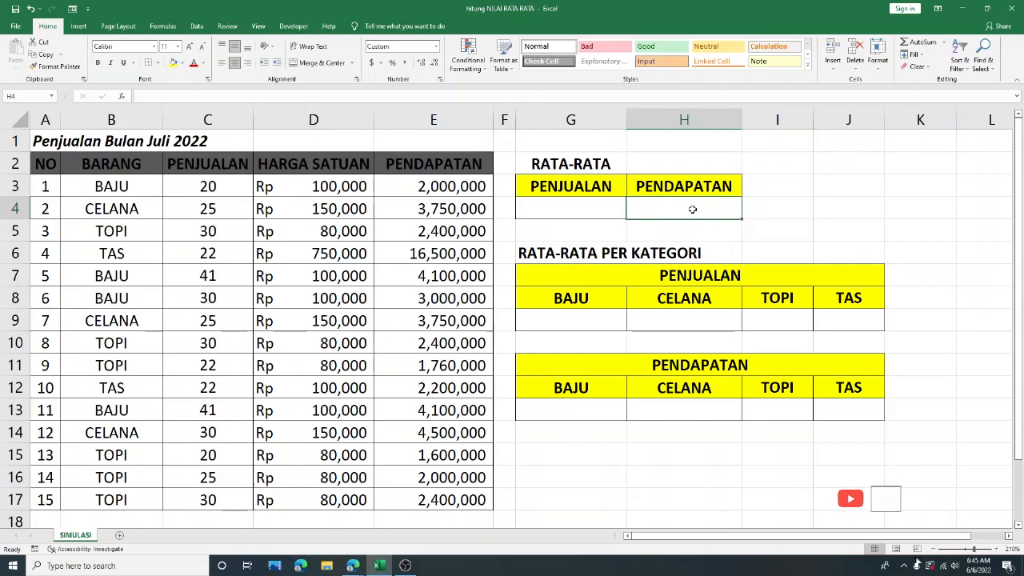
pyautogui.click(597, 210)
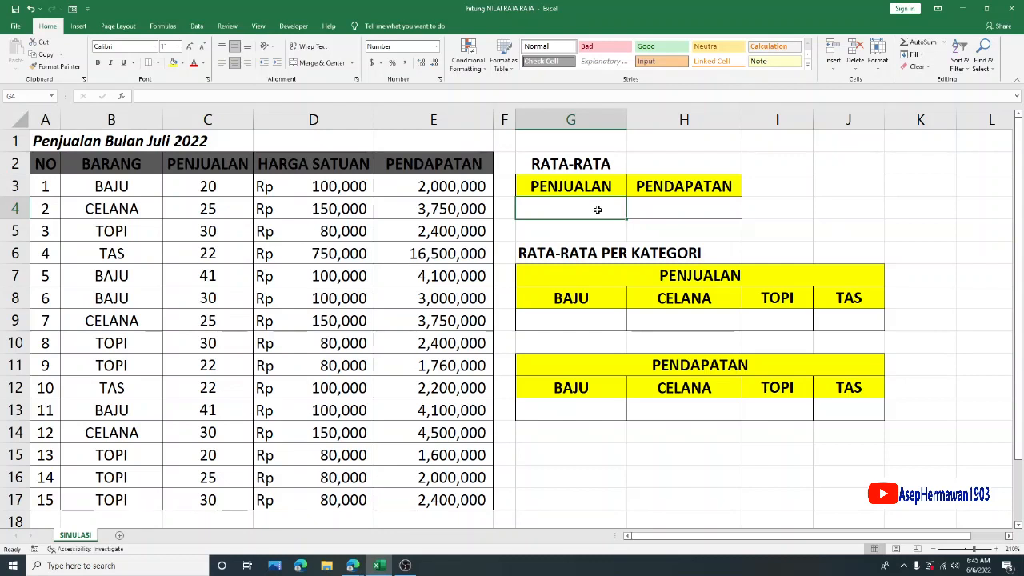
# - Enter the function name AVERAGE as a text note in cell J3
pyautogui.click(840, 183)
pyautogui.write('AVERAGE')
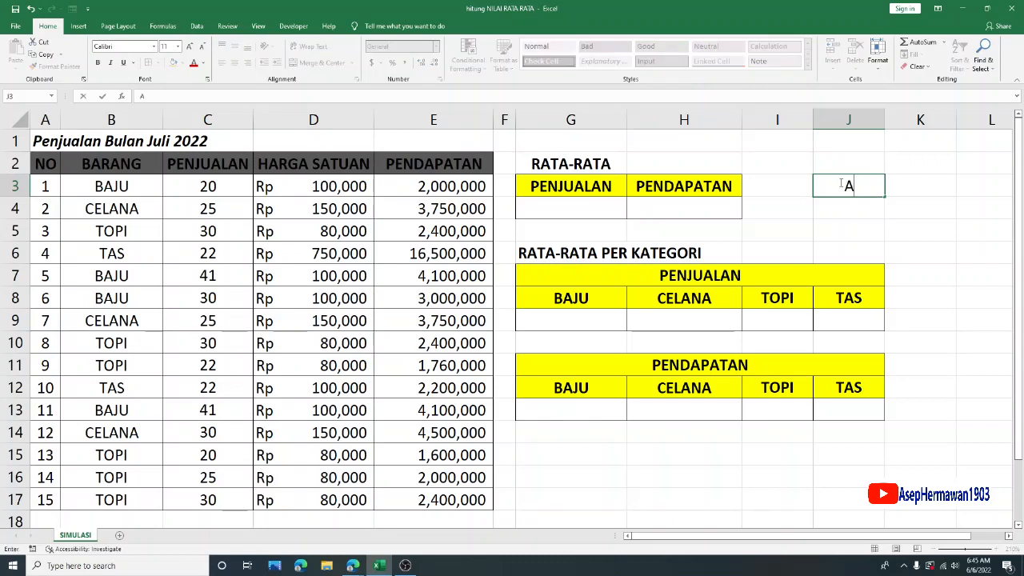
pyautogui.click(850, 207)
pyautogui.click(853, 192)
pyautogui.click(853, 217)
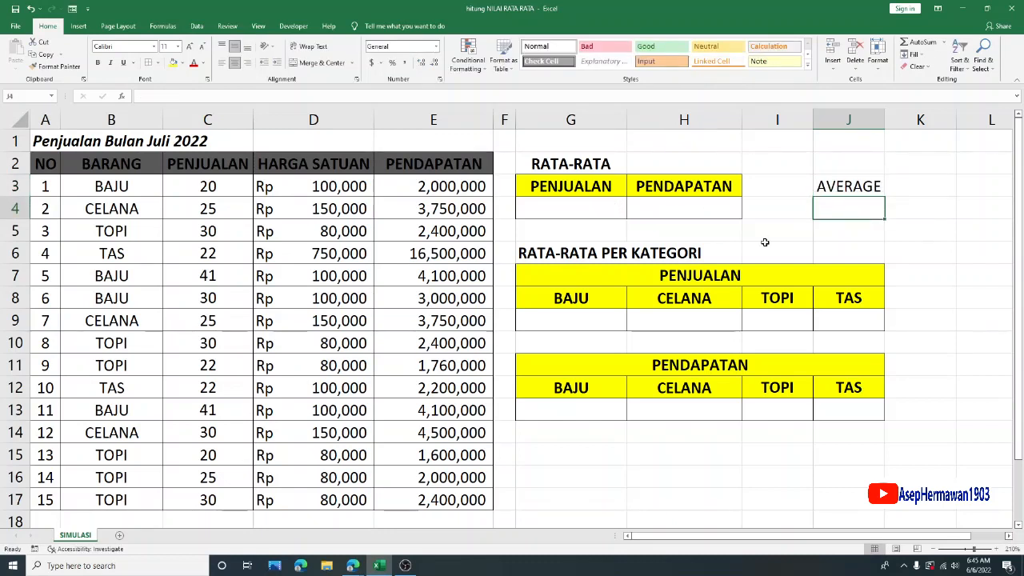
# - Calculate the average PENJUALAN in cell G4 with the formula =AVERAGE(C3:C17)
pyautogui.click(555, 208)
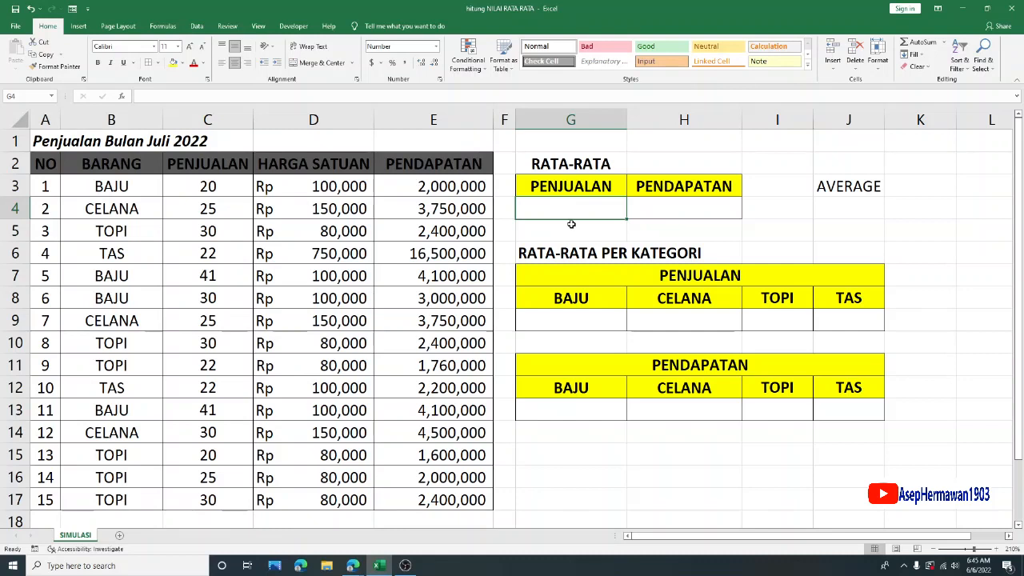
pyautogui.write('=')
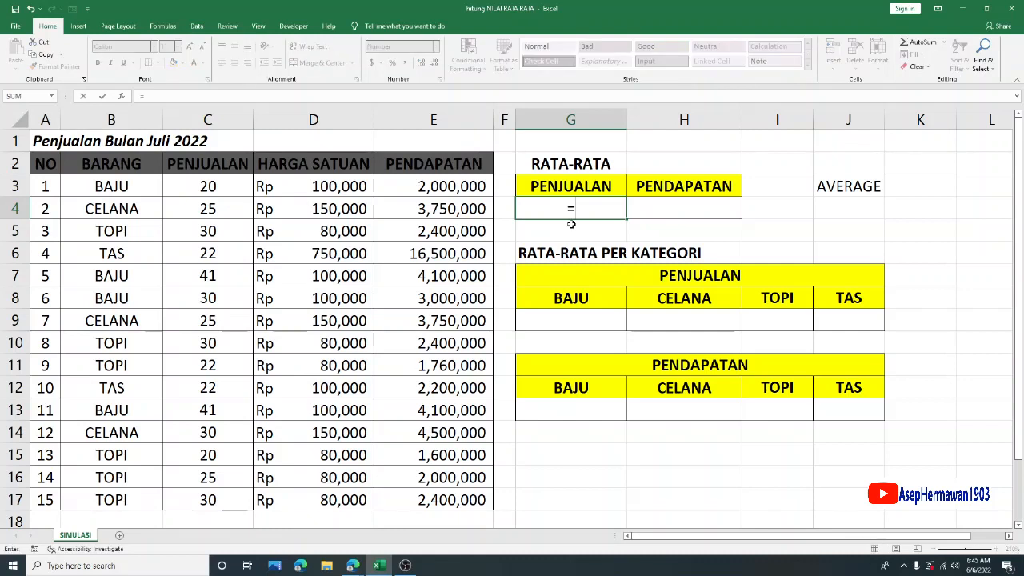
pyautogui.write('AVE')
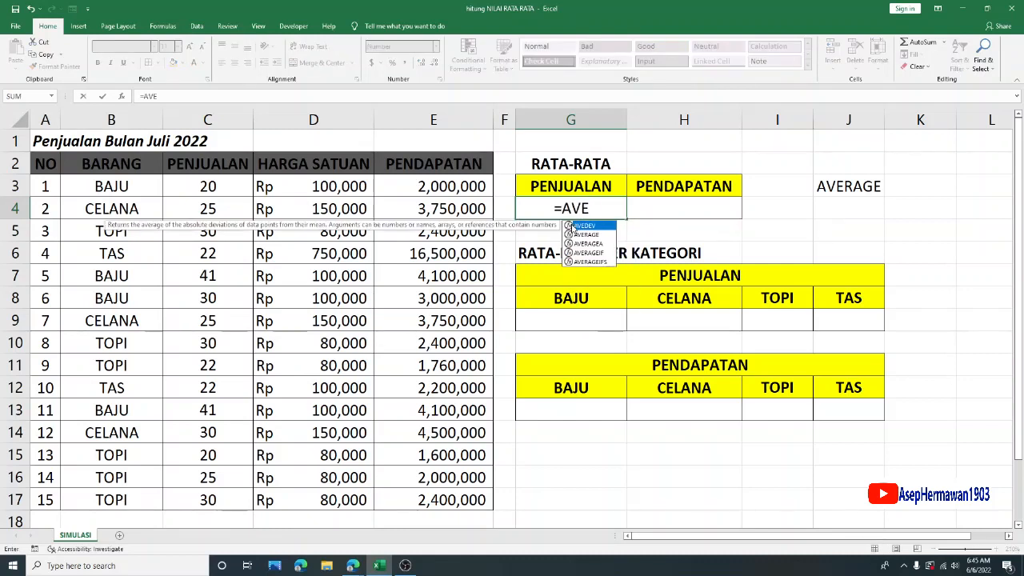
pyautogui.write('RAGE(')
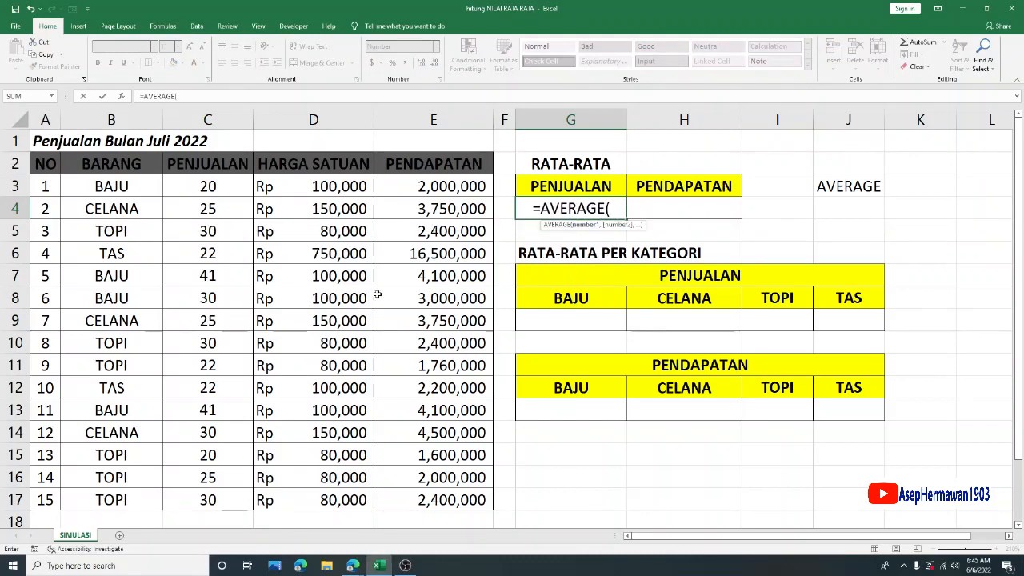
pyautogui.click(232, 189)
pyautogui.moveTo(231, 207); pyautogui.dragTo(228, 500)
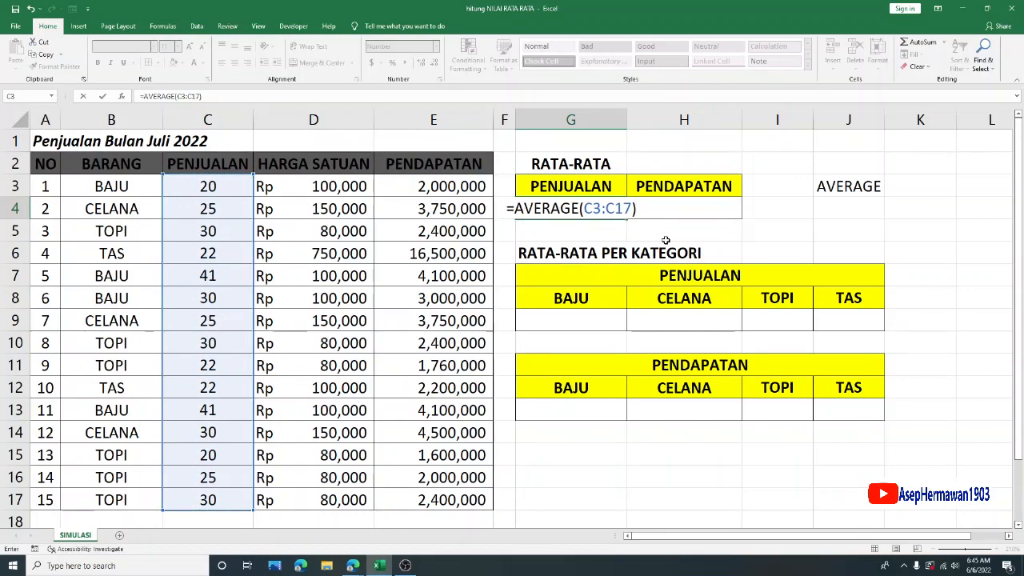
pyautogui.press('Return')
pyautogui.click(585, 202)
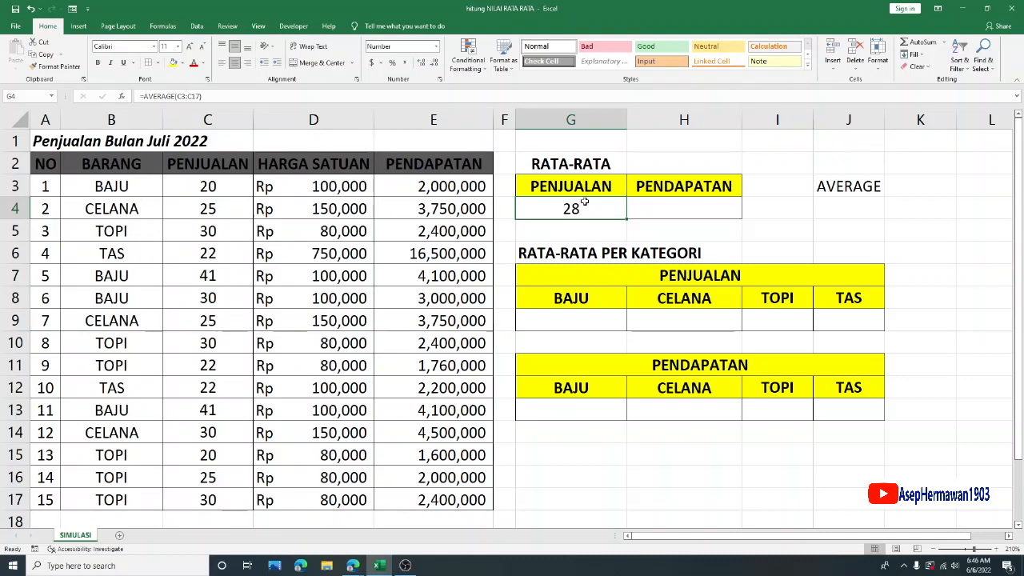
# - Calculate the average PENDAPATAN in cell H4 with the formula =AVERAGE(E3:E17)
pyautogui.click(663, 208)
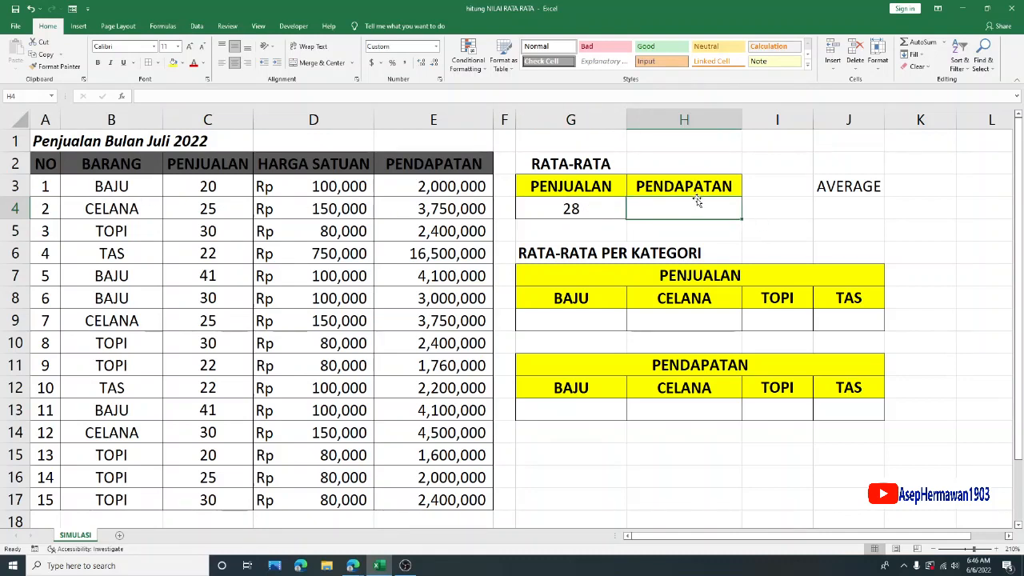
pyautogui.write('=AVERA')
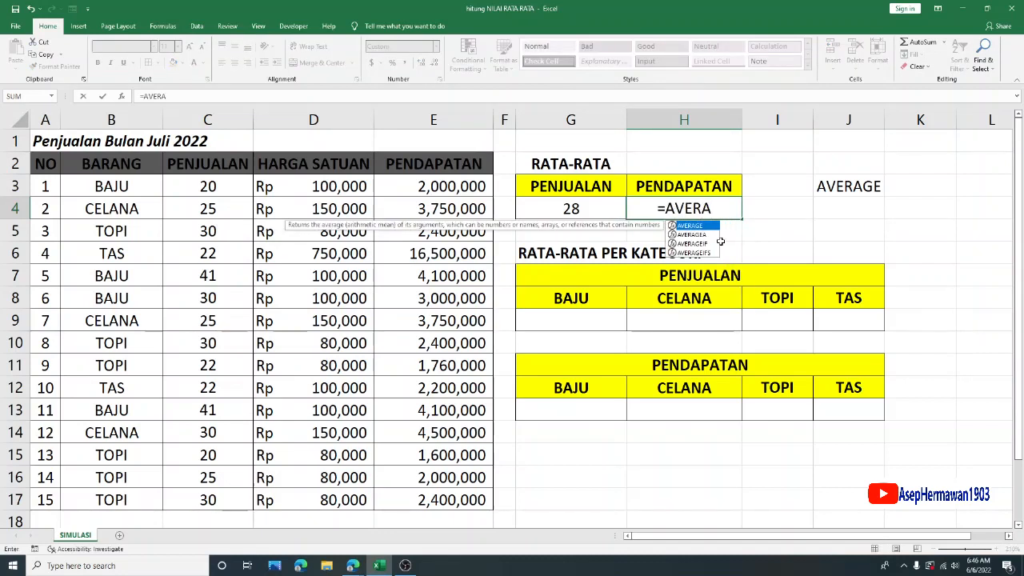
pyautogui.doubleClick(692, 226)
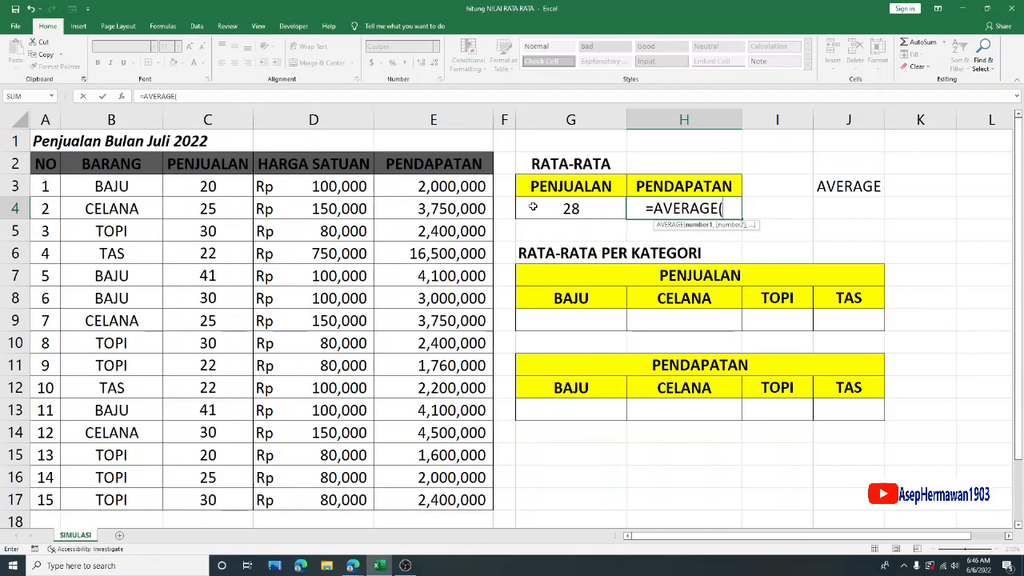
pyautogui.moveTo(452, 192); pyautogui.dragTo(451, 500)
pyautogui.write(')')
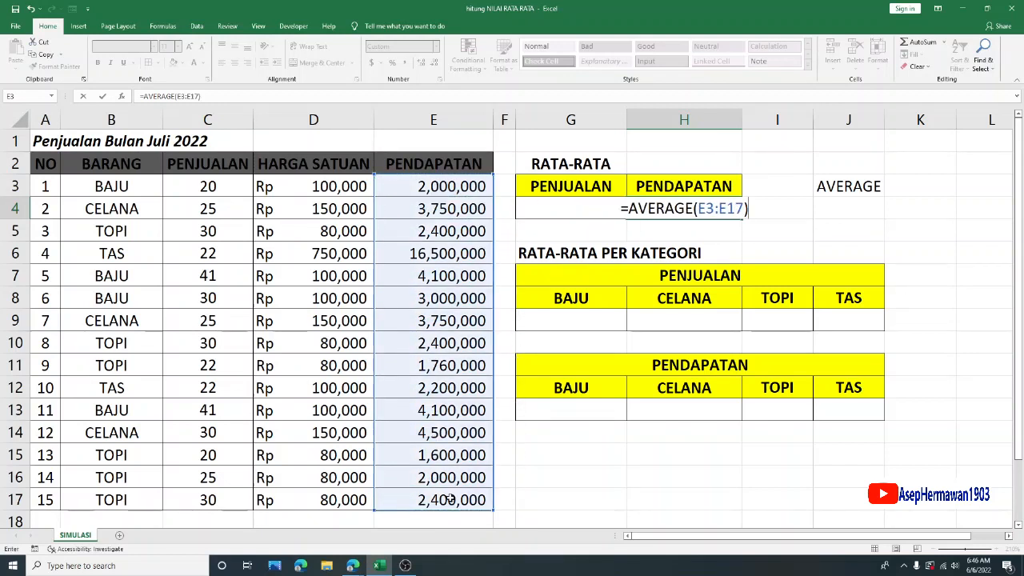
pyautogui.press('Return')
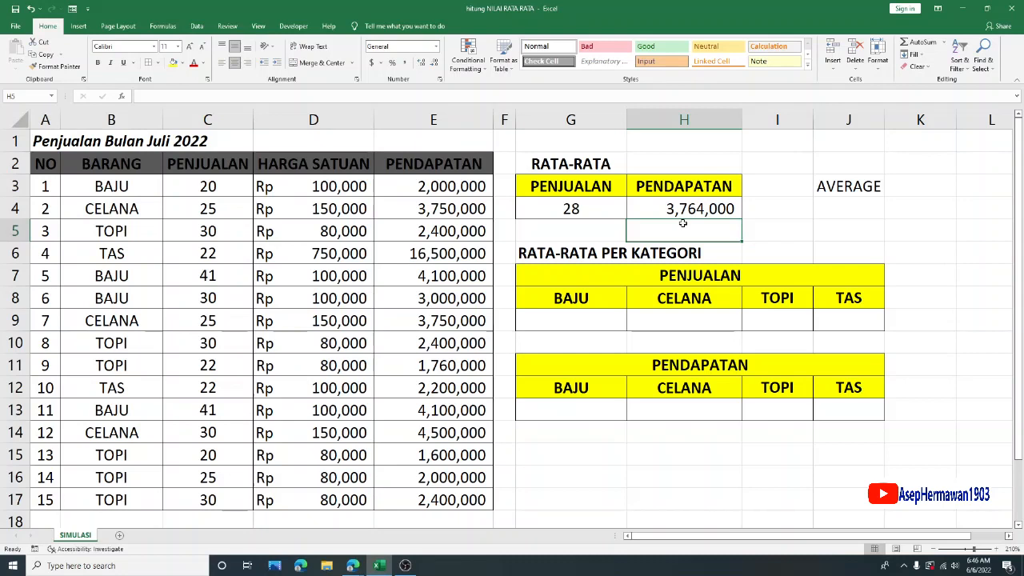
# - Review the average formulas in G4 and H4, the note in J3, and the item categories in the BARANG column
pyautogui.click(579, 208)
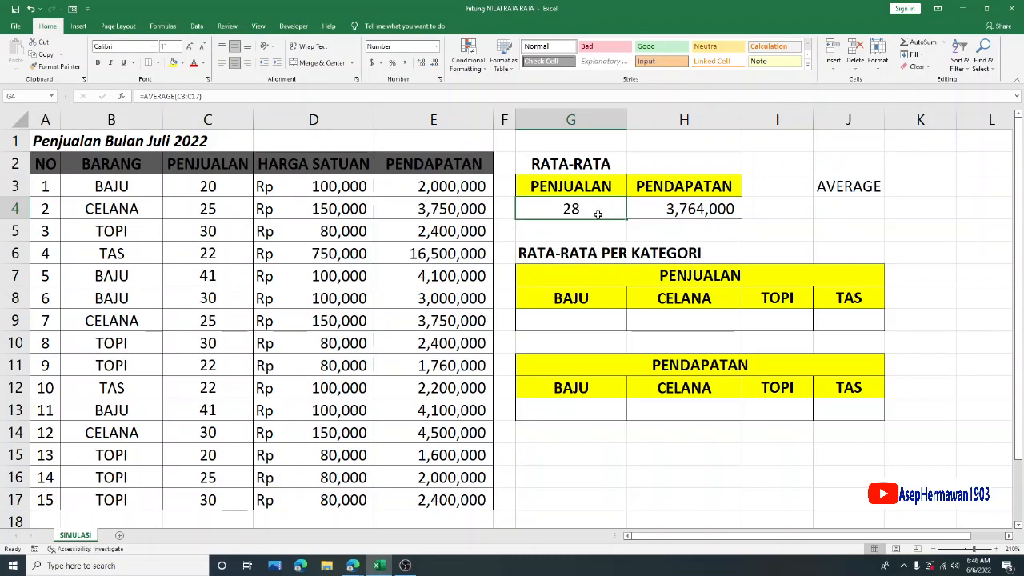
pyautogui.click(678, 204)
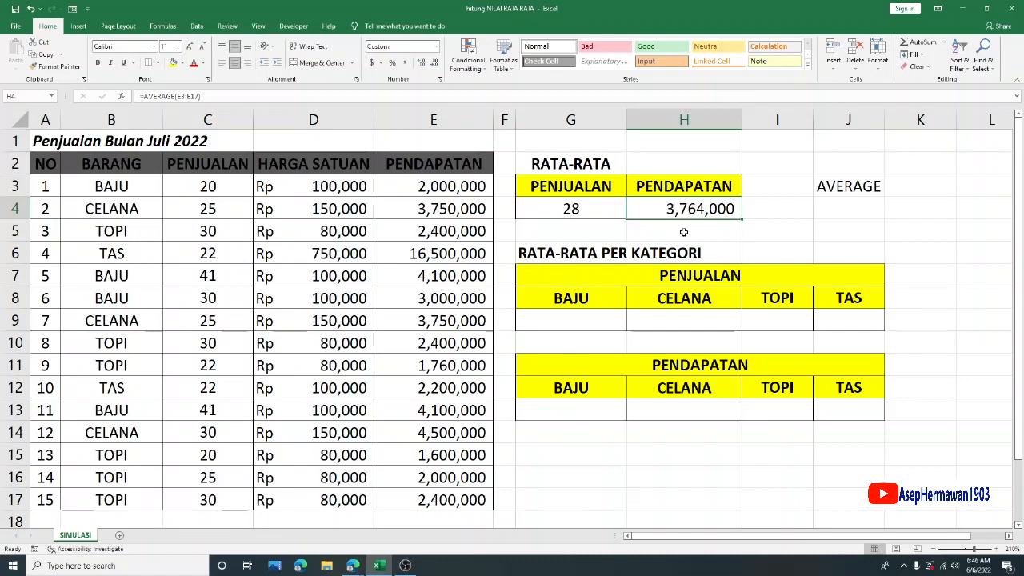
pyautogui.click(790, 209)
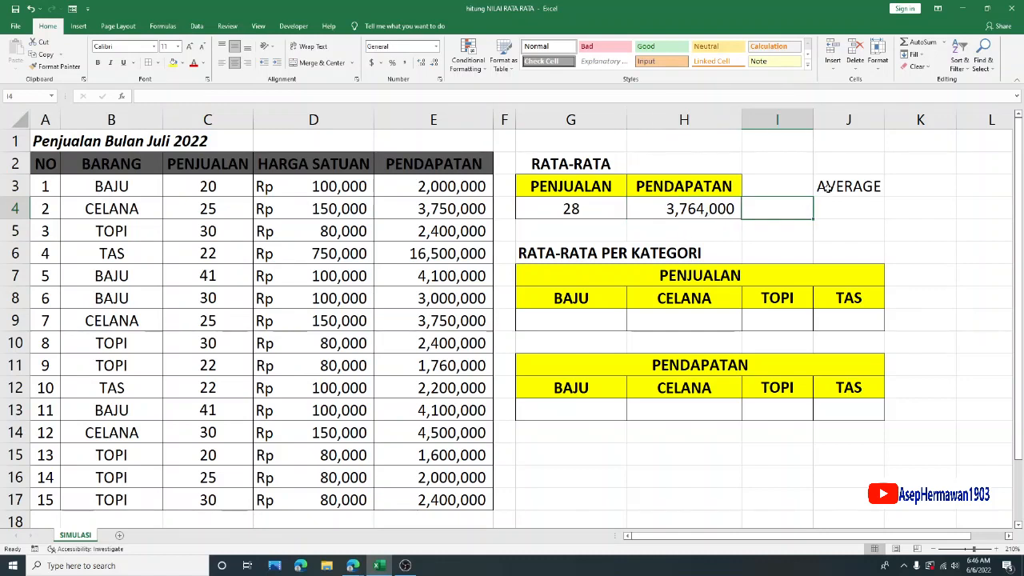
pyautogui.click(827, 188)
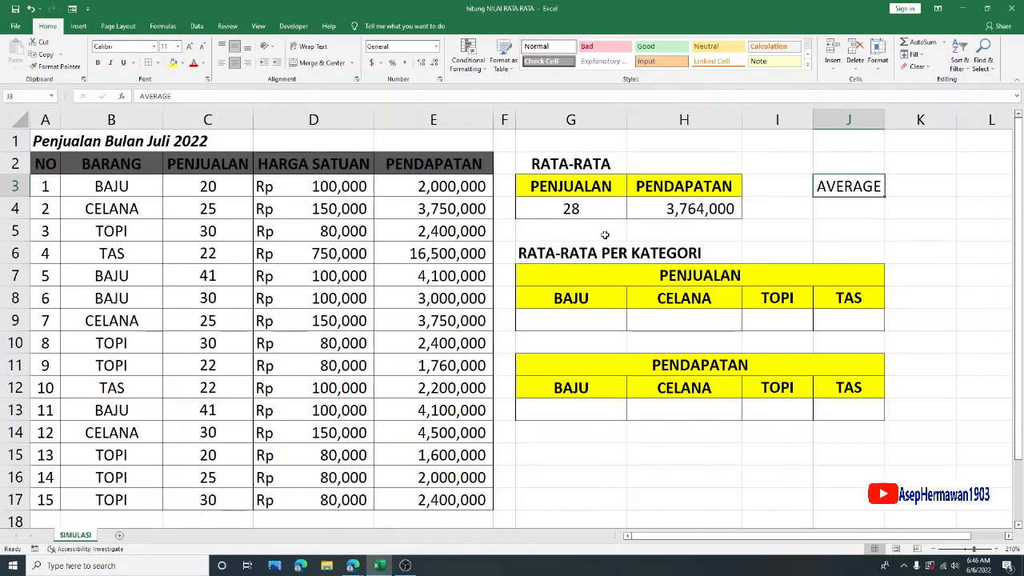
pyautogui.click(118, 186)
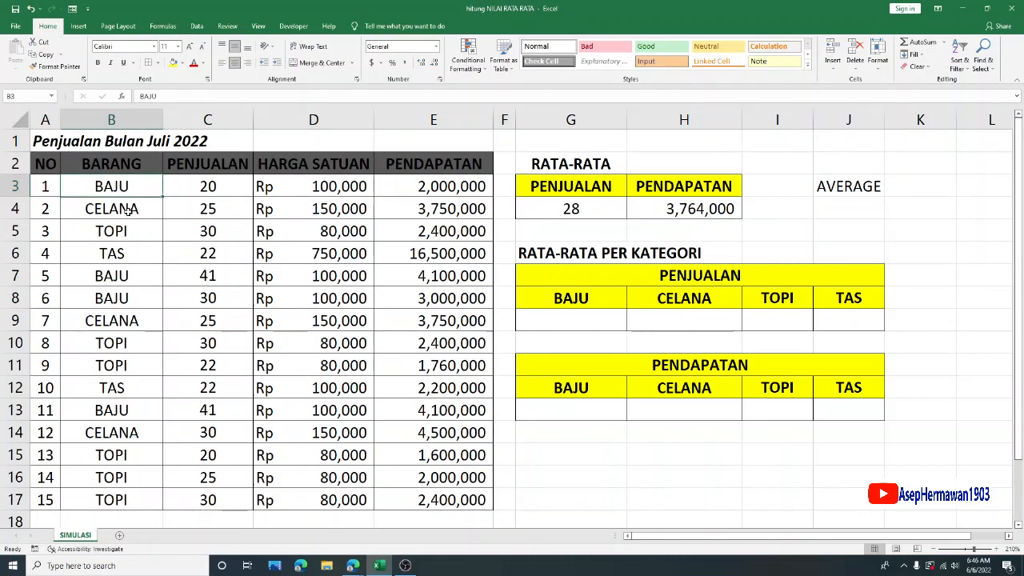
pyautogui.click(128, 209)
pyautogui.click(127, 194)
pyautogui.click(128, 209)
pyautogui.click(128, 253)
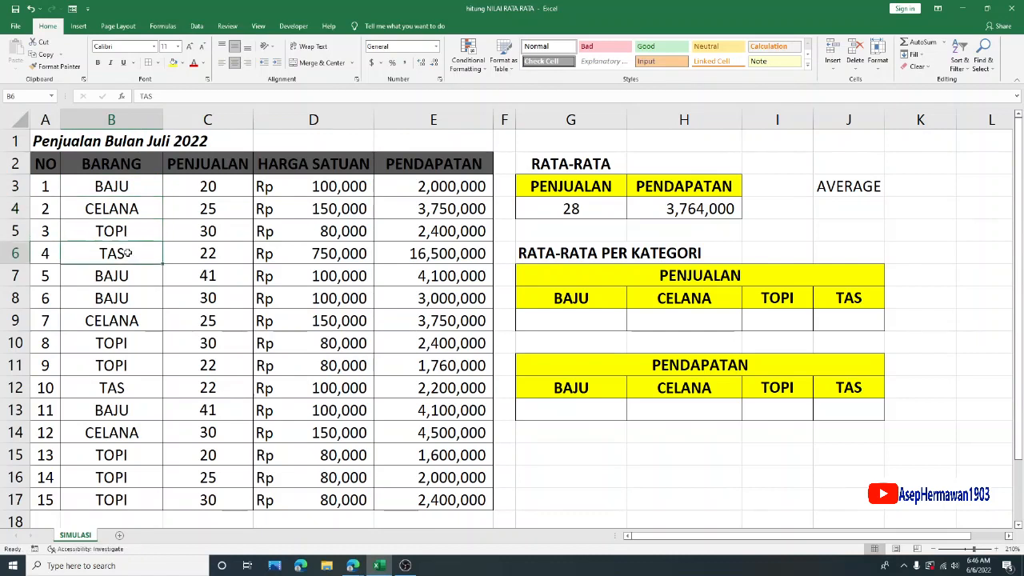
pyautogui.click(130, 293)
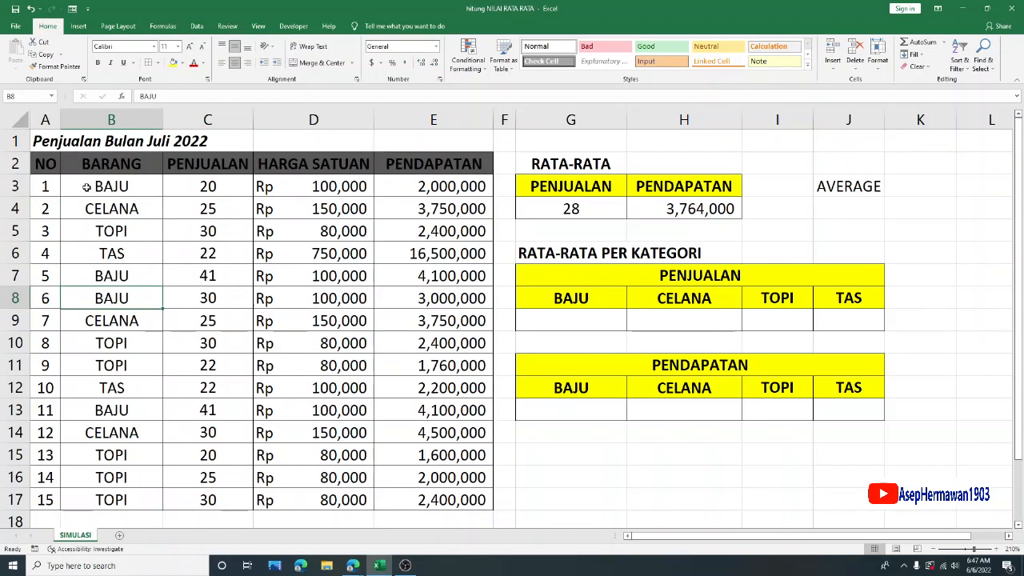
# - Review the BAJU, CELANA, TOPI and TAS headers in the PENJUALAN section of the RATA-RATA PER KATEGORI table
pyautogui.click(573, 298)
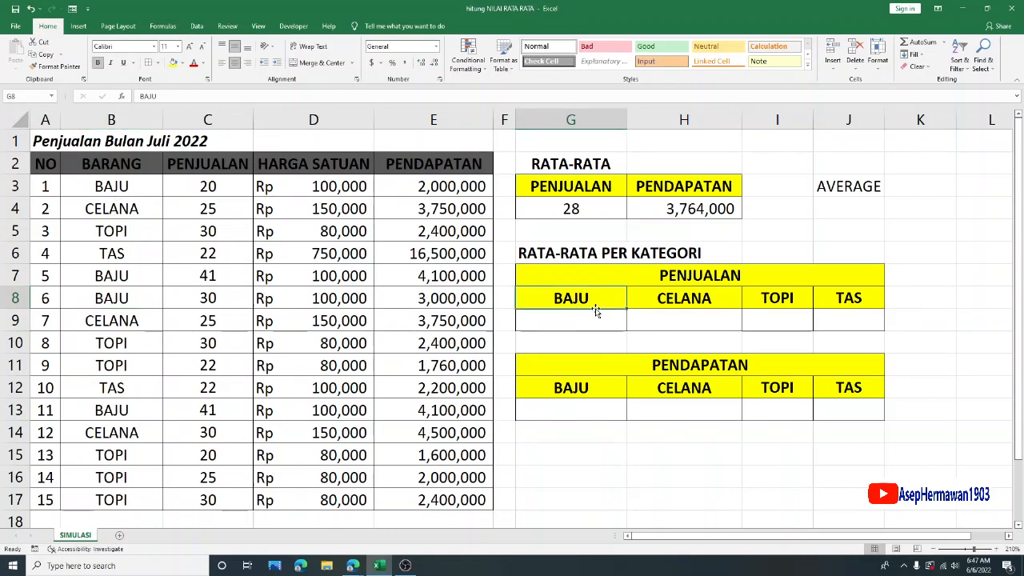
pyautogui.click(664, 298)
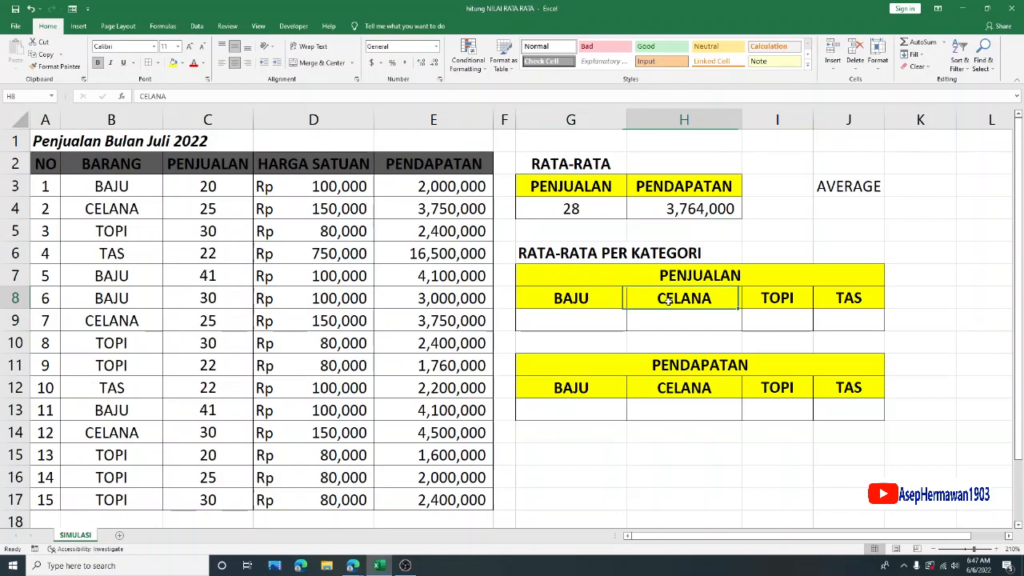
pyautogui.click(783, 300)
pyautogui.click(846, 300)
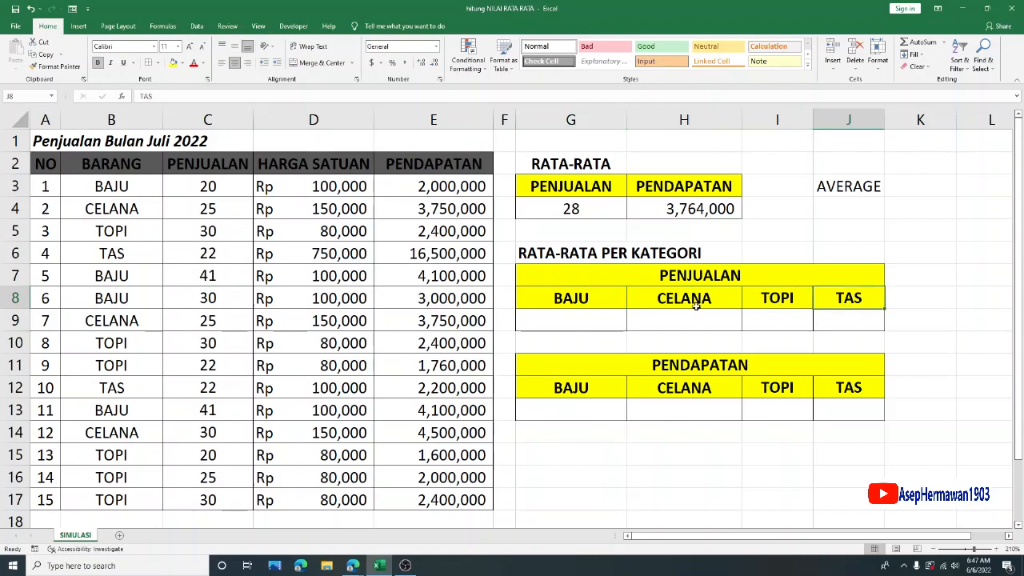
pyautogui.click(578, 315)
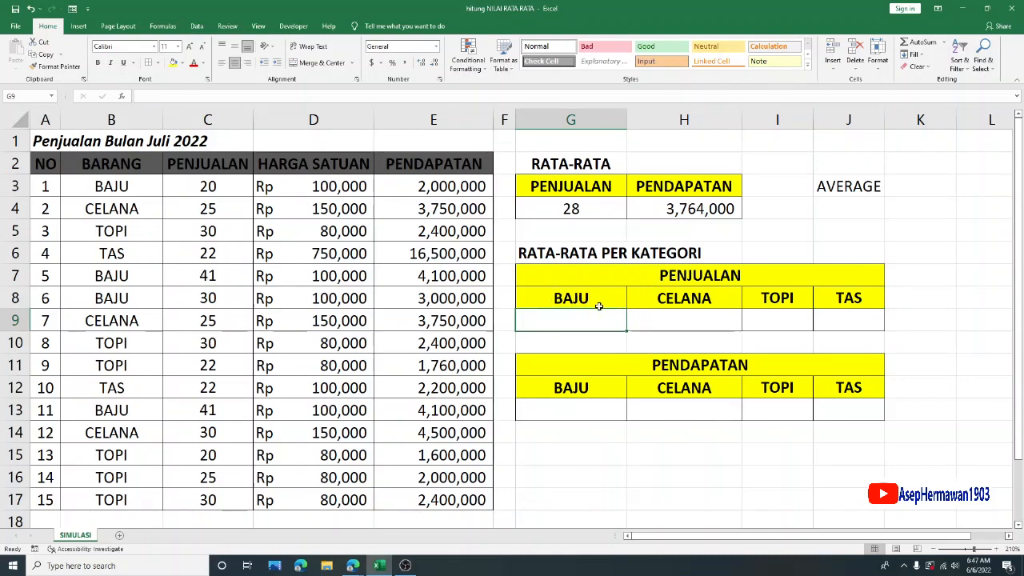
pyautogui.click(127, 141)
# - Calculate the average PENJUALAN for BAJU in cell G9 with the formula =AVERAGEIF(B3:B17,"BAJU",C3:C17)
pyautogui.click(573, 316)
pyautogui.write('=')
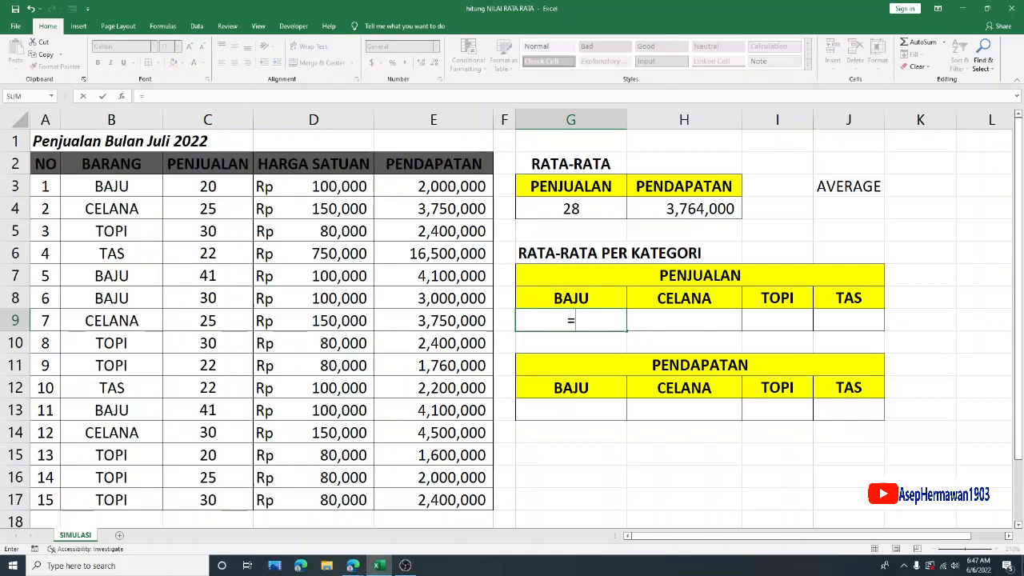
pyautogui.write('AVERAGE')
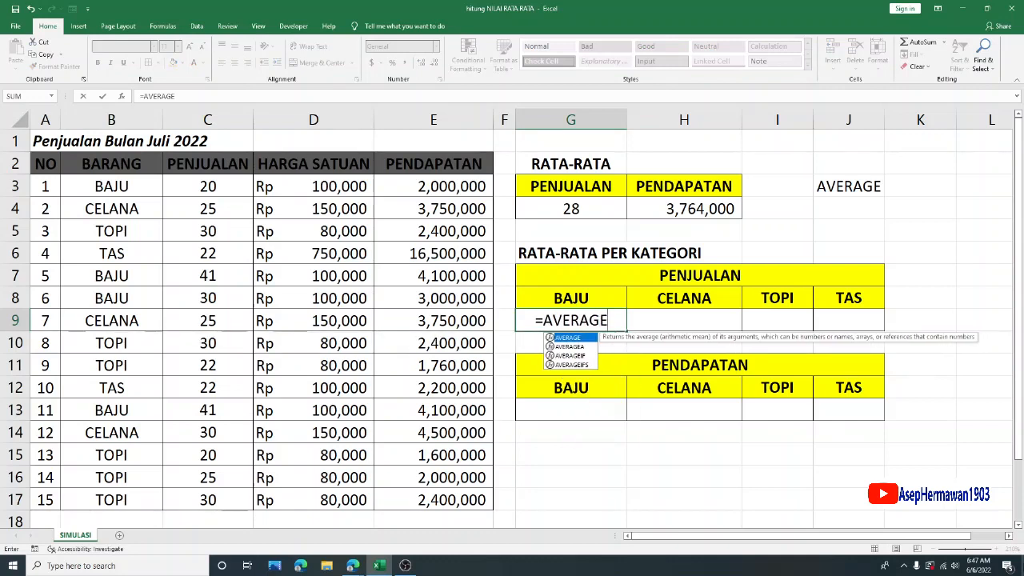
pyautogui.doubleClick(564, 356)
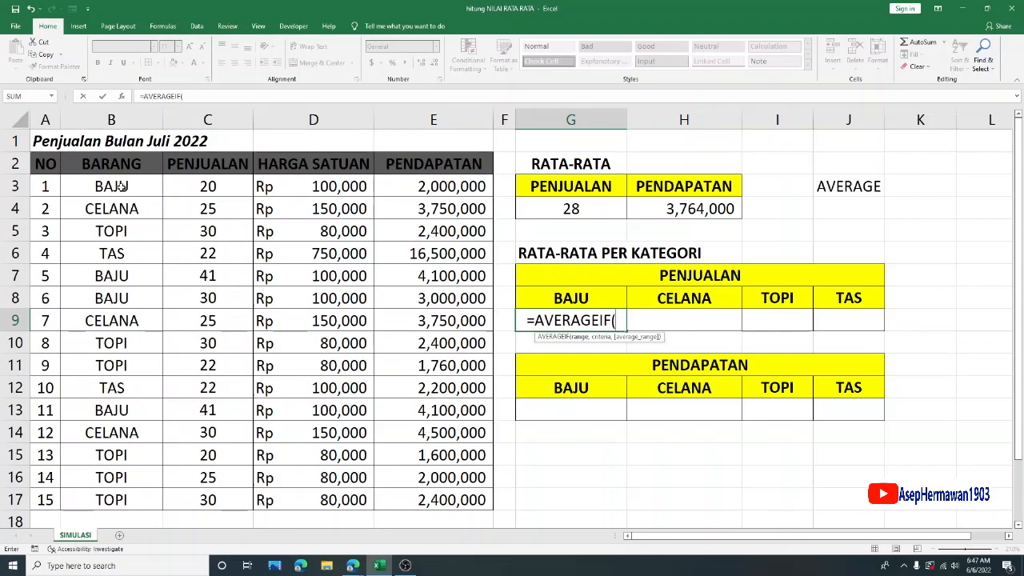
pyautogui.moveTo(121, 186); pyautogui.dragTo(112, 500)
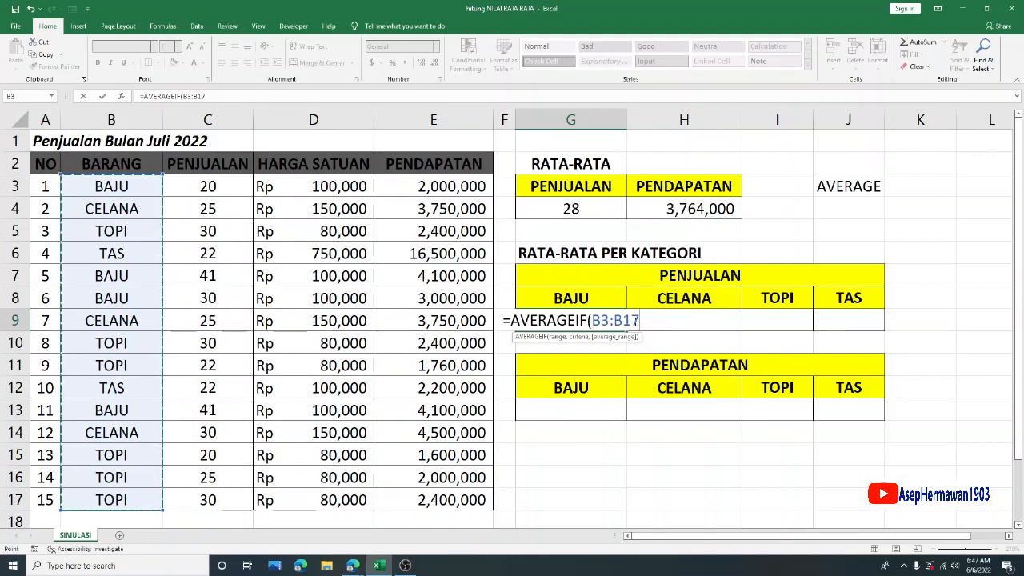
pyautogui.write(',')
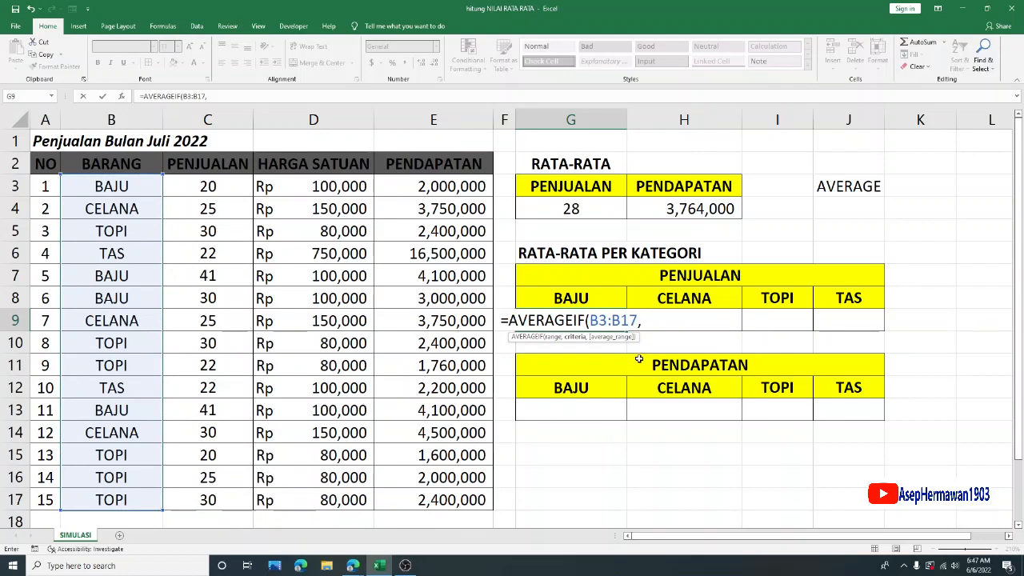
pyautogui.write('"')
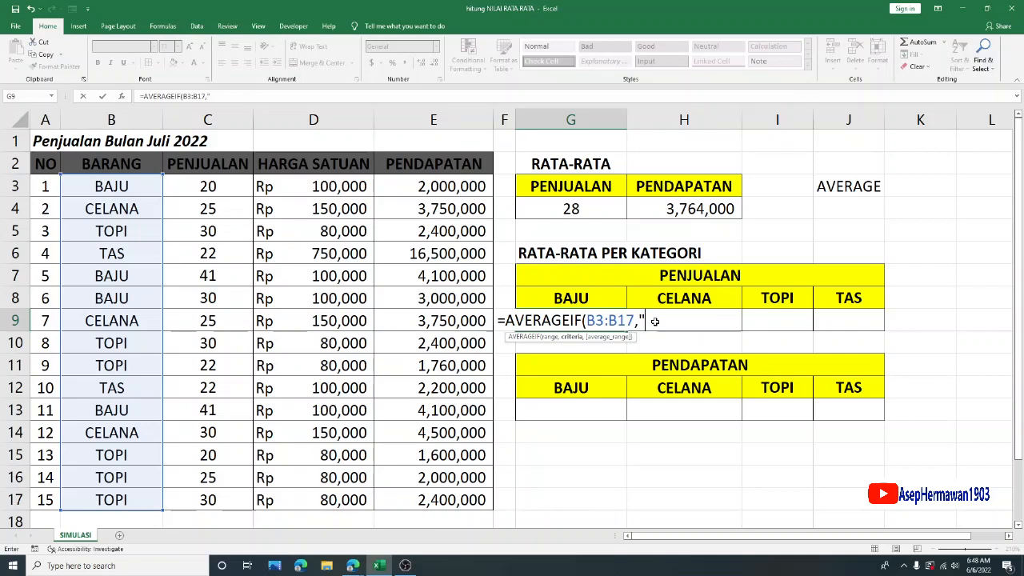
pyautogui.write('BAJU')
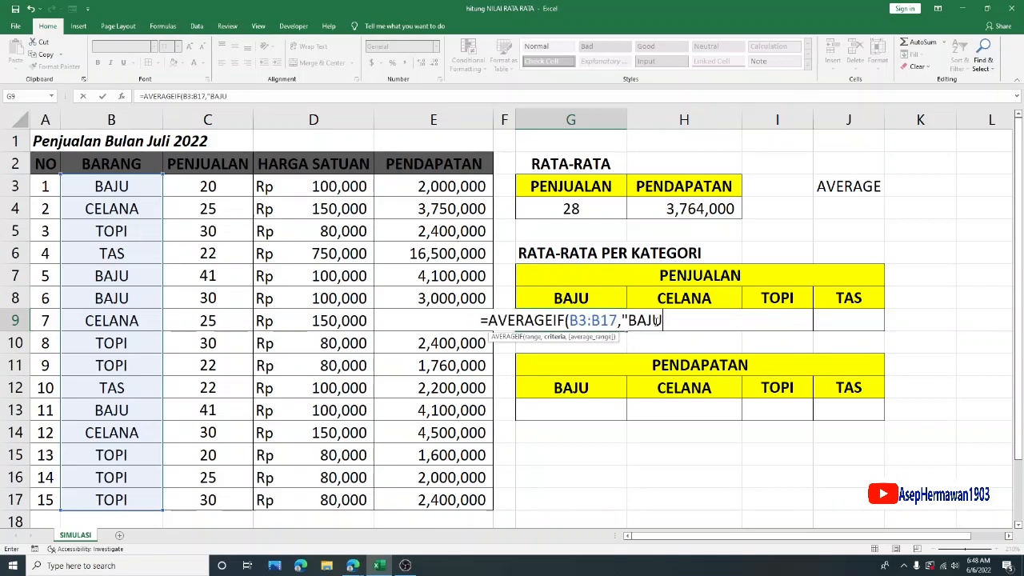
pyautogui.write('"')
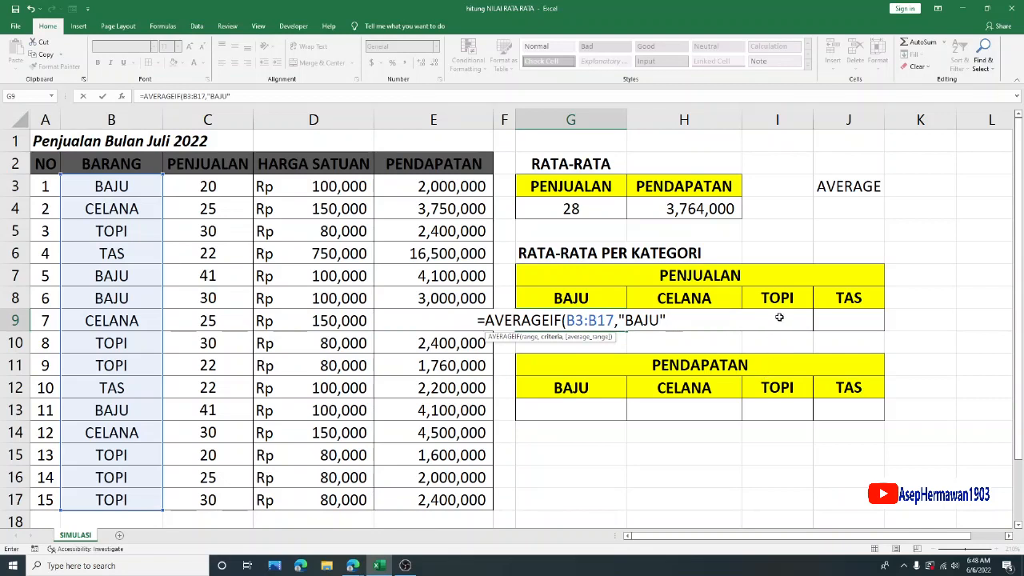
pyautogui.write(',')
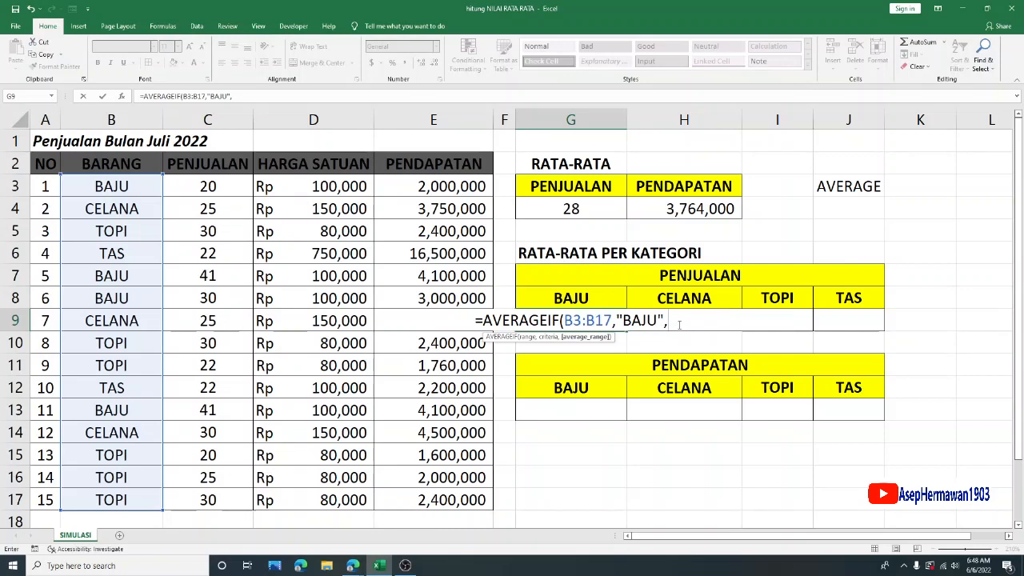
pyautogui.moveTo(208, 192); pyautogui.dragTo(201, 501)
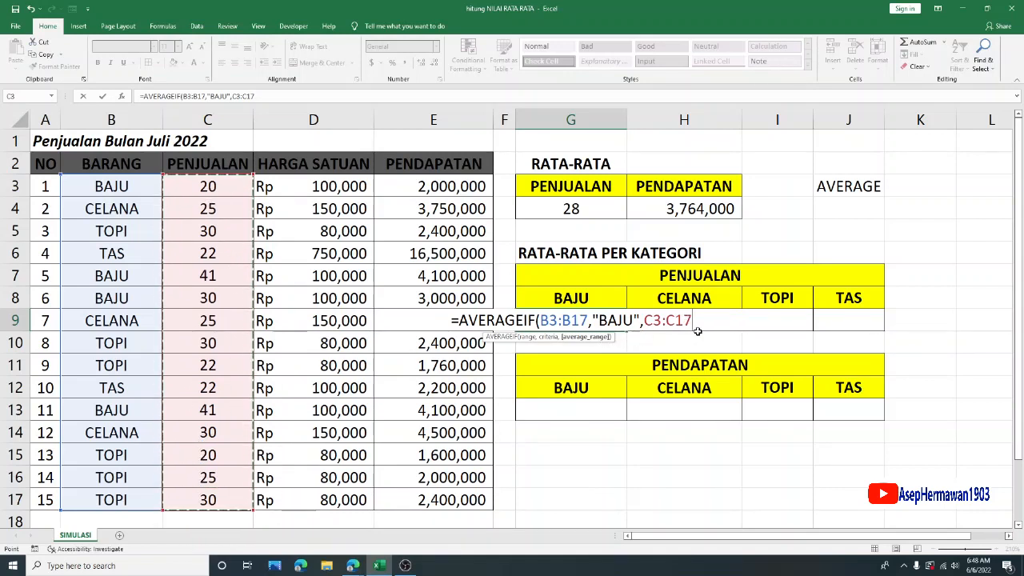
pyautogui.write(')')
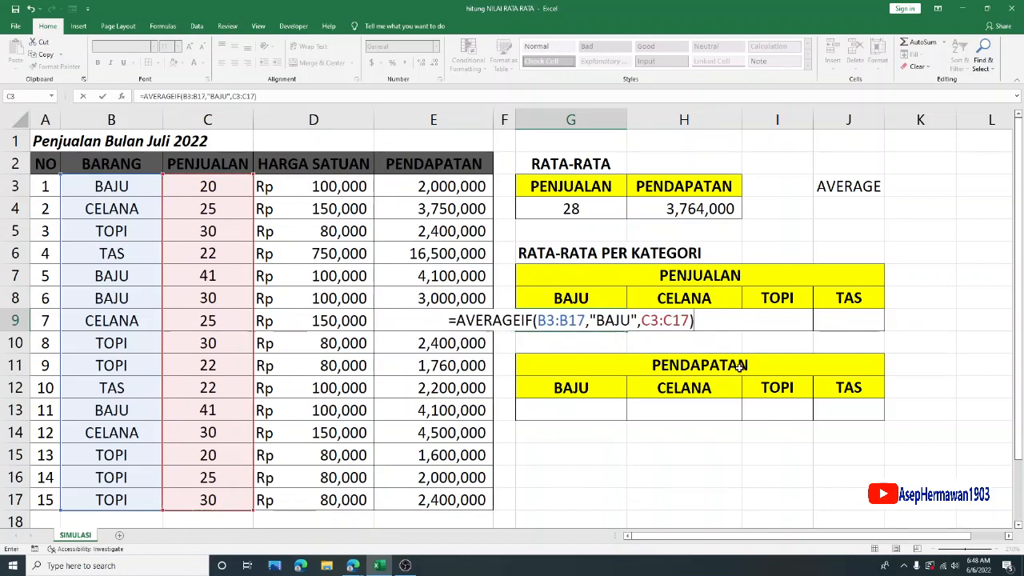
pyautogui.press('Return')
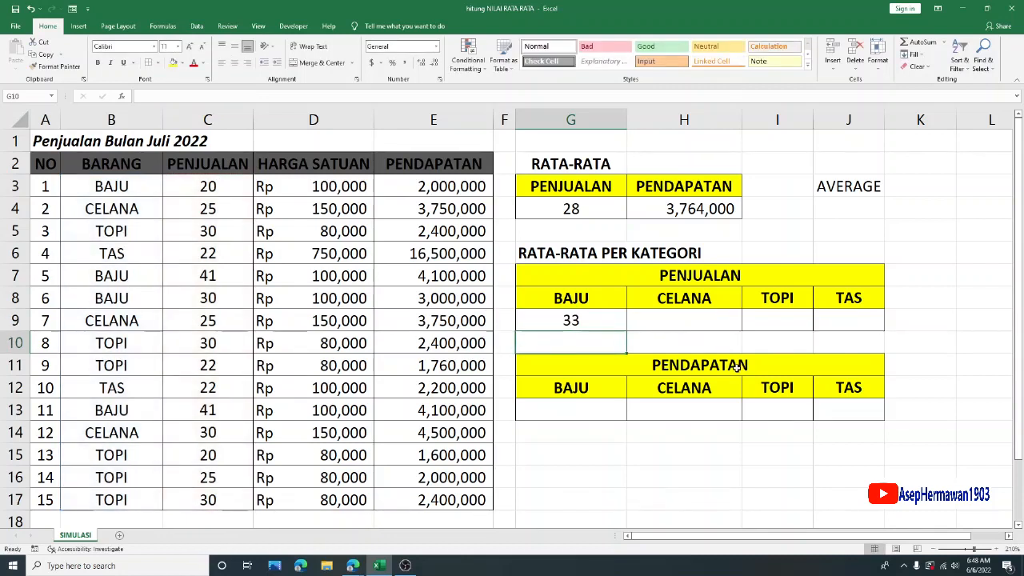
pyautogui.click(559, 318)
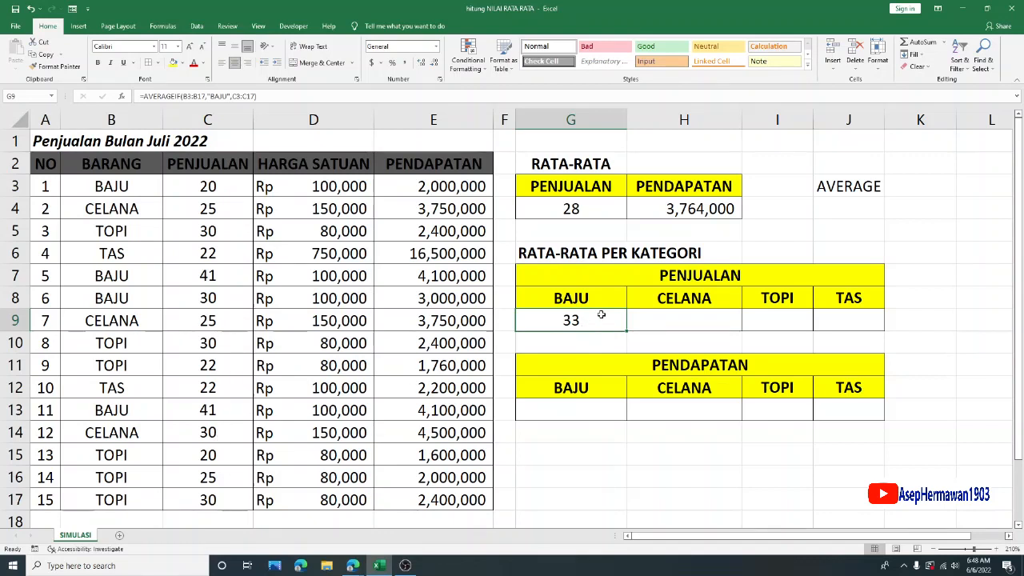
# - Enter the formula =AVERAGEA(B3:B17,"CELANA",C3:C17) in cell H9 under the PENJUALAN header CELANA
pyautogui.click(674, 323)
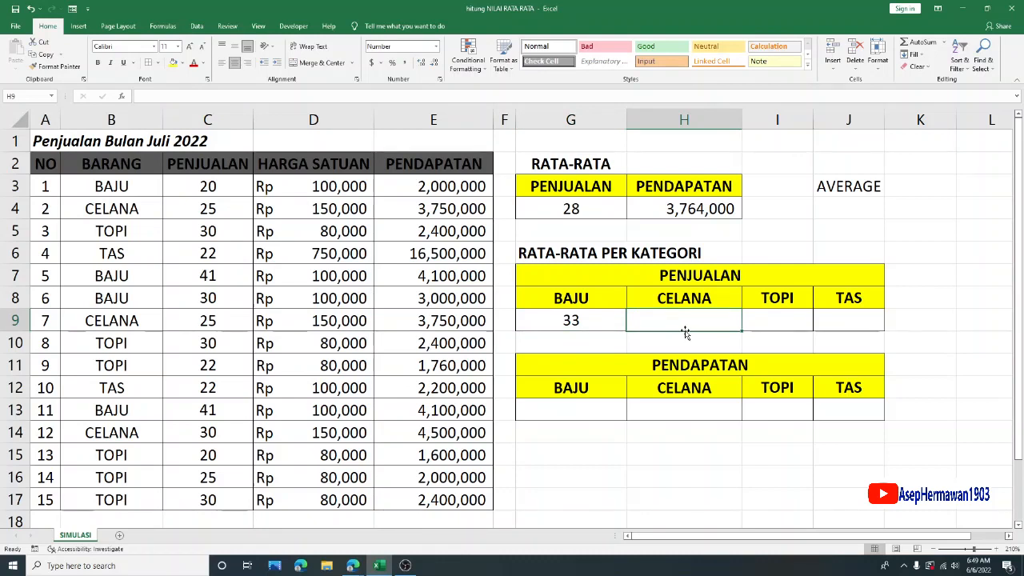
pyautogui.write('=')
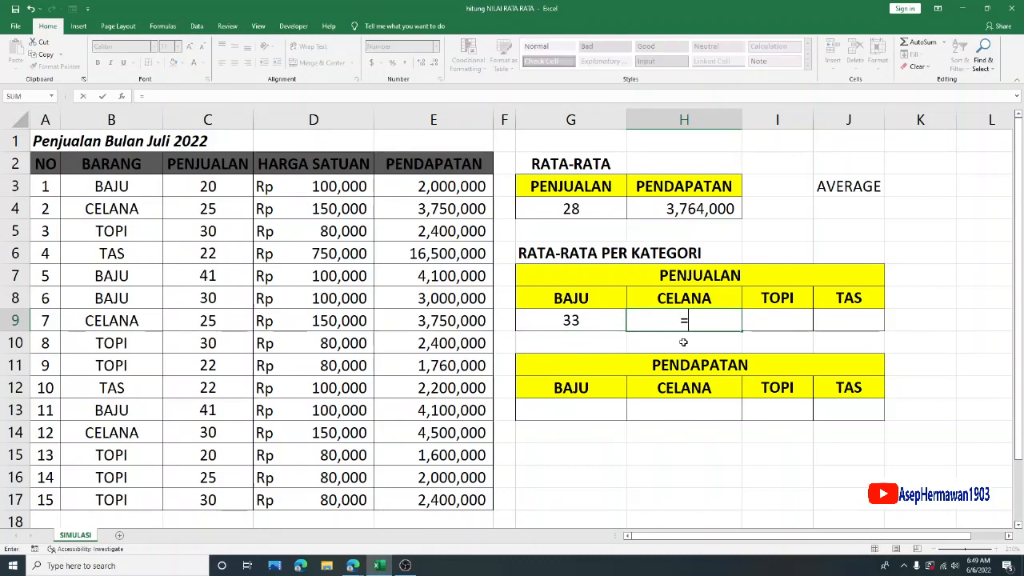
pyautogui.write('AVER')
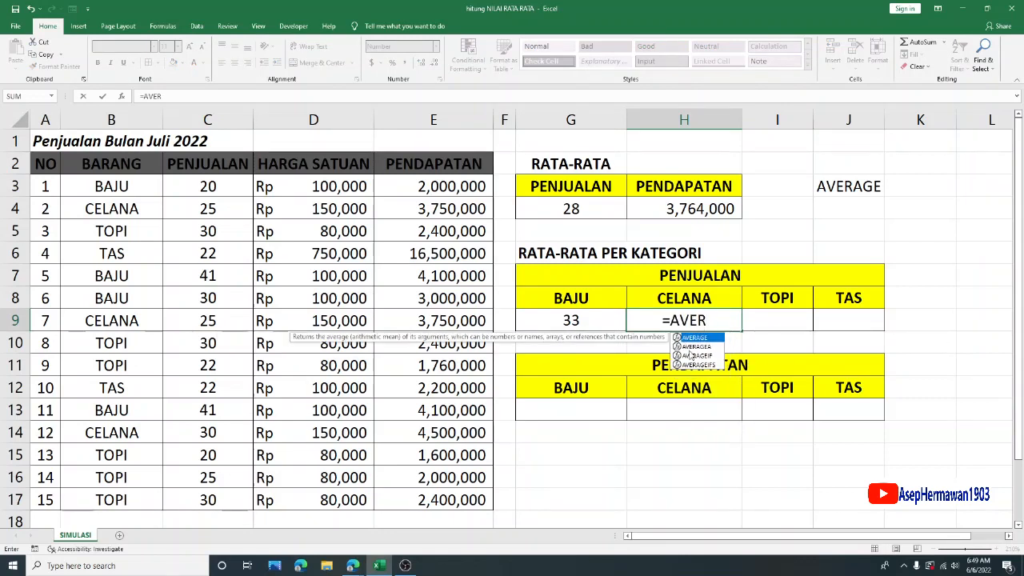
pyautogui.doubleClick(690, 347)
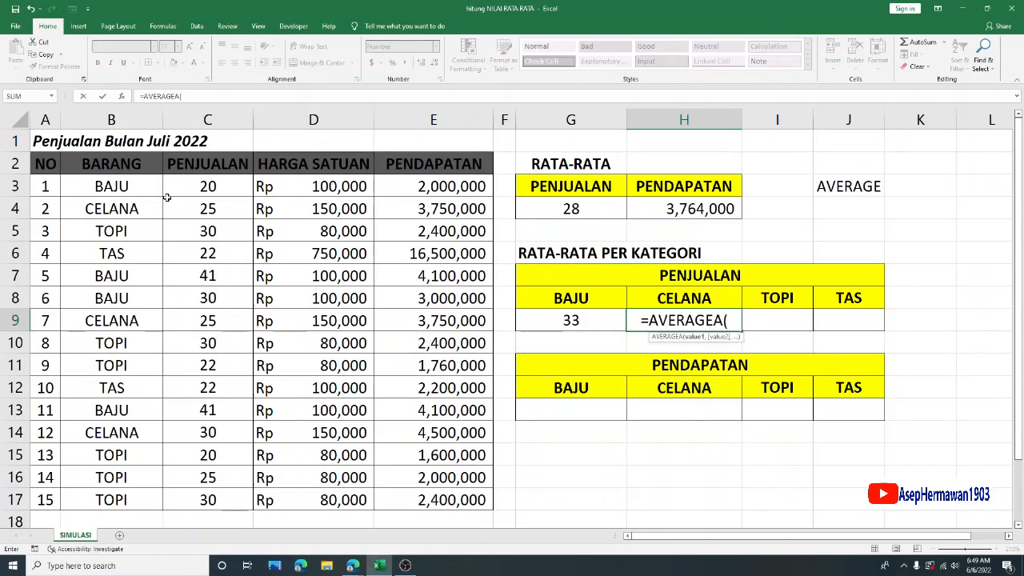
pyautogui.moveTo(131, 186); pyautogui.dragTo(123, 498)
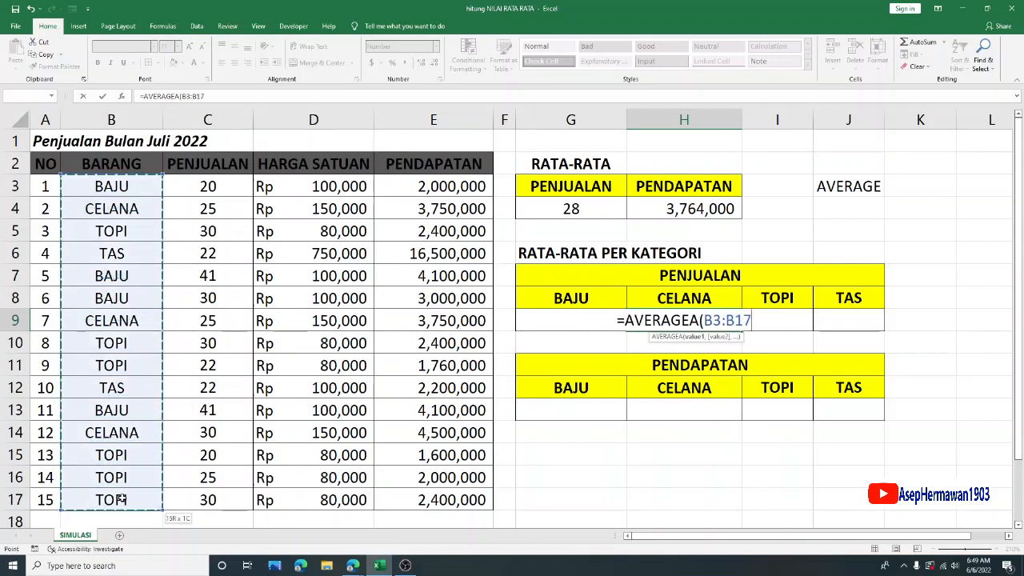
pyautogui.write(',')
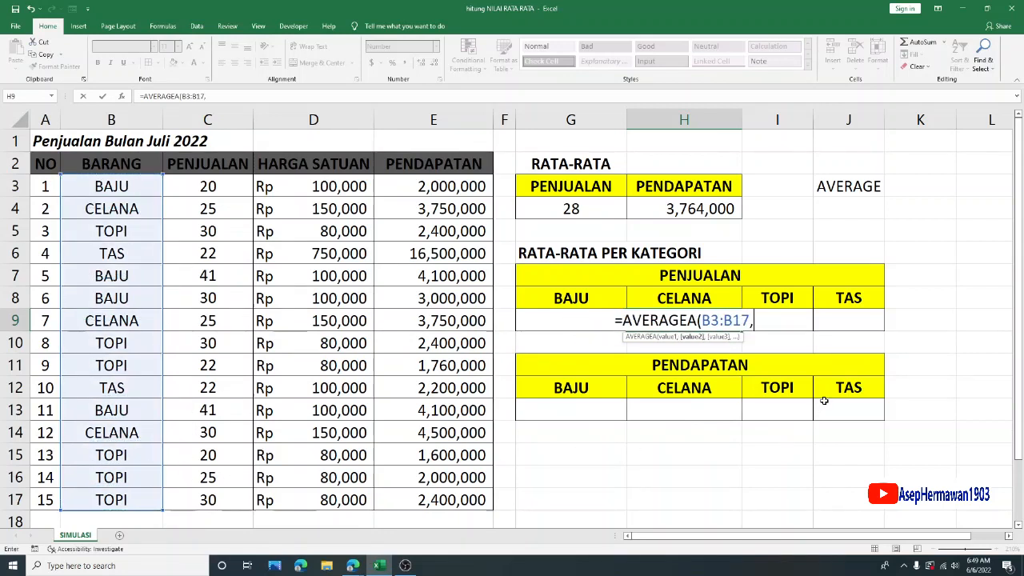
pyautogui.write('"')
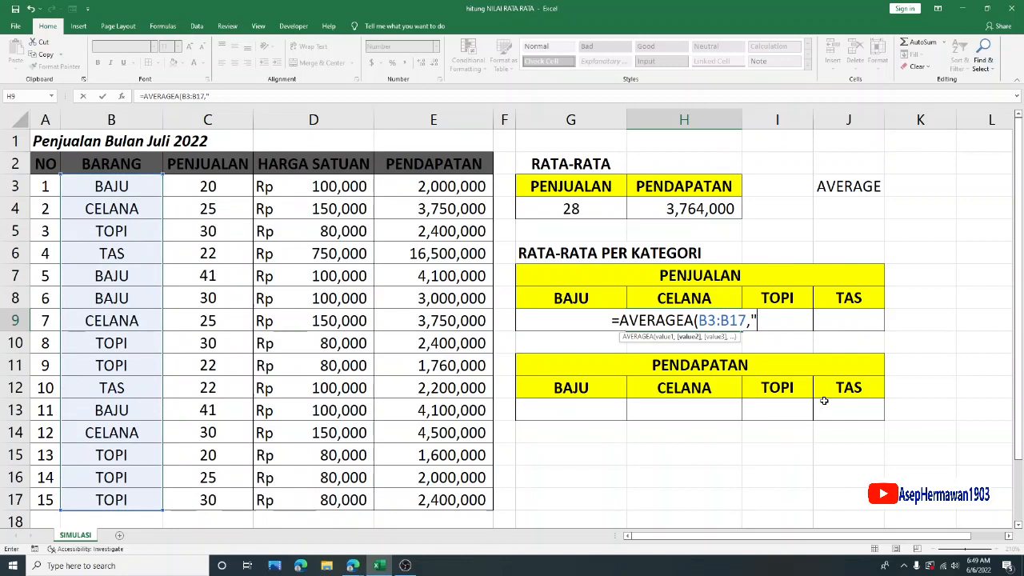
pyautogui.write('CEL')
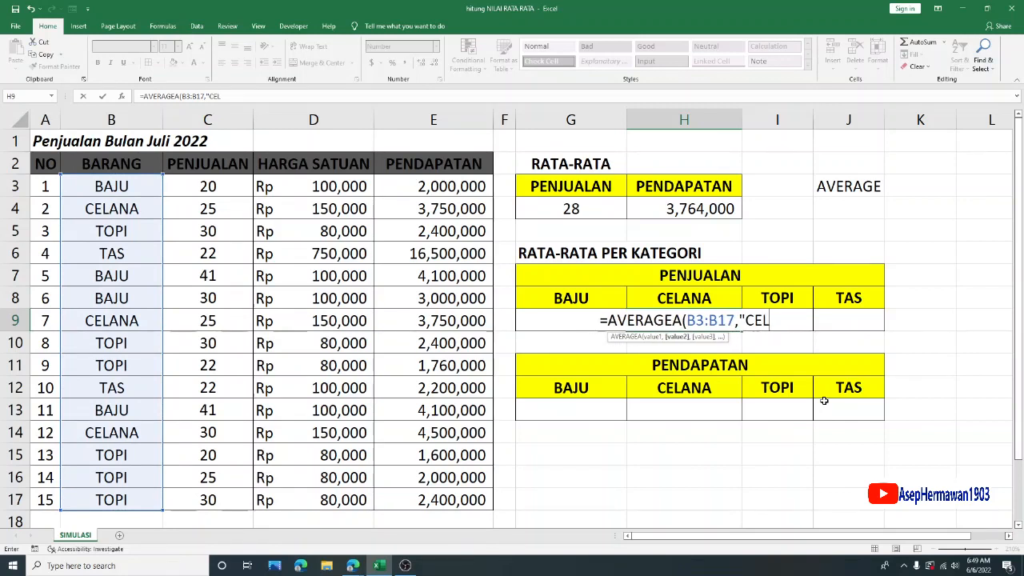
pyautogui.write('ANA"')
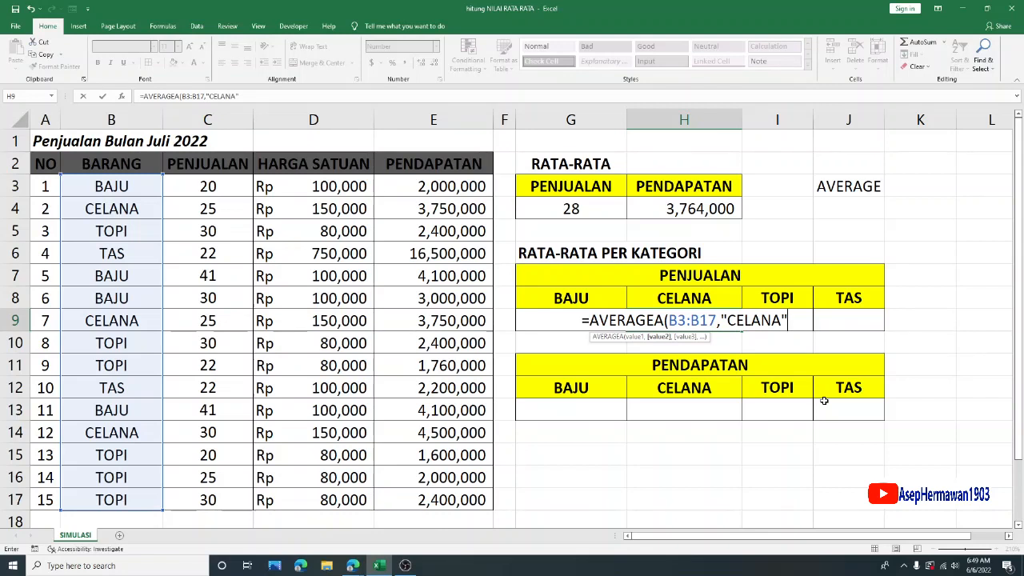
pyautogui.write(',')
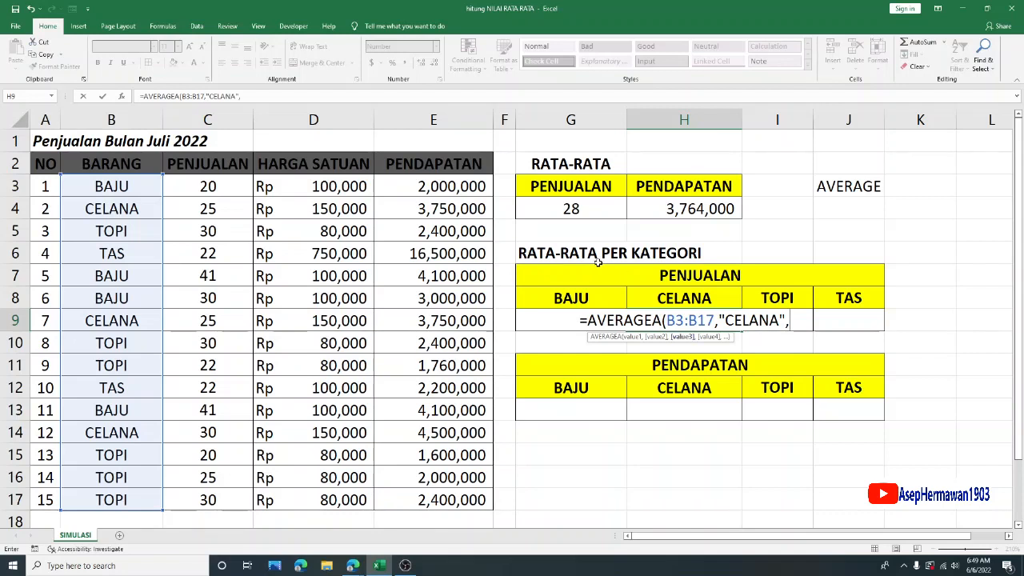
pyautogui.moveTo(216, 187); pyautogui.dragTo(208, 500)
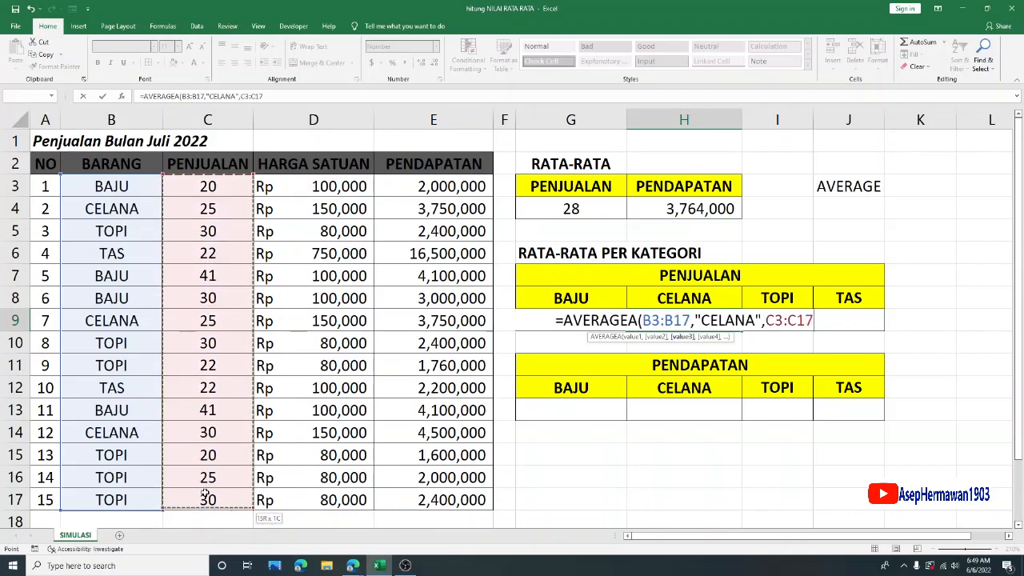
pyautogui.write(')')
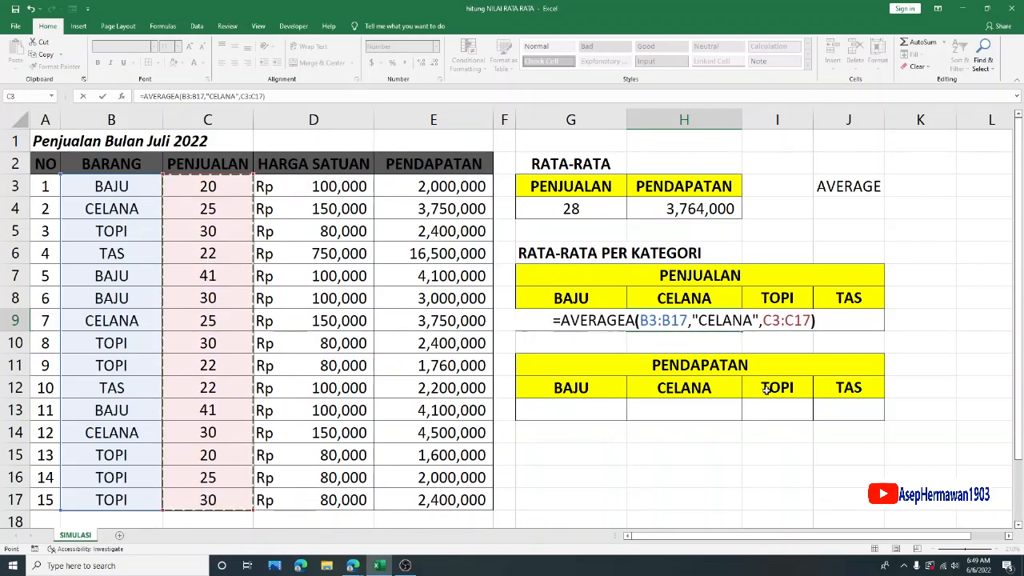
pyautogui.press('Return')
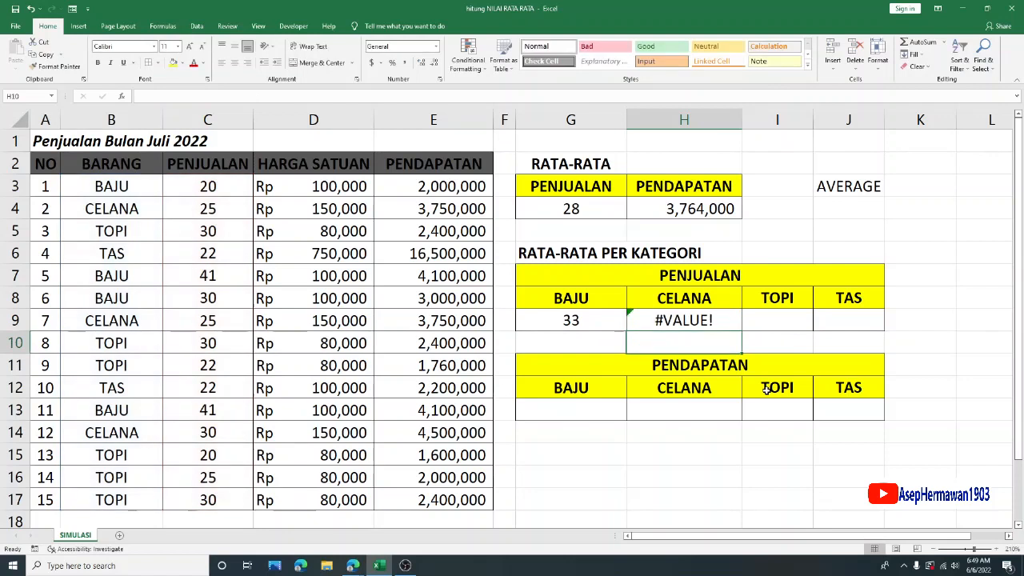
# - Correct the function in cell H9 to AVERAGEIF, making the formula =AVERAGEIF(B3:B17,"CELANA",C3:C17)
pyautogui.doubleClick(716, 320)
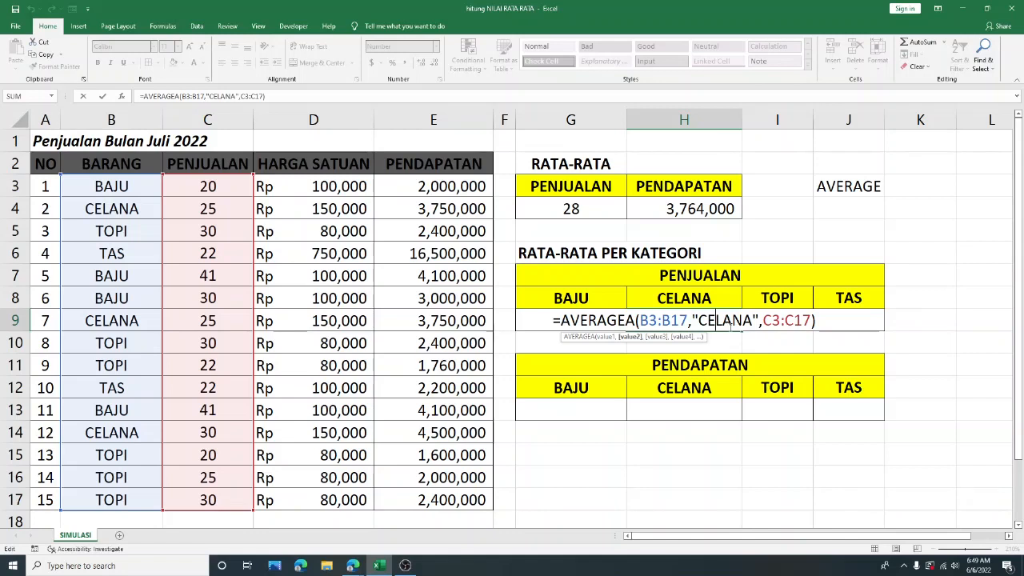
pyautogui.click(637, 320)
pyautogui.press('BackSpace')
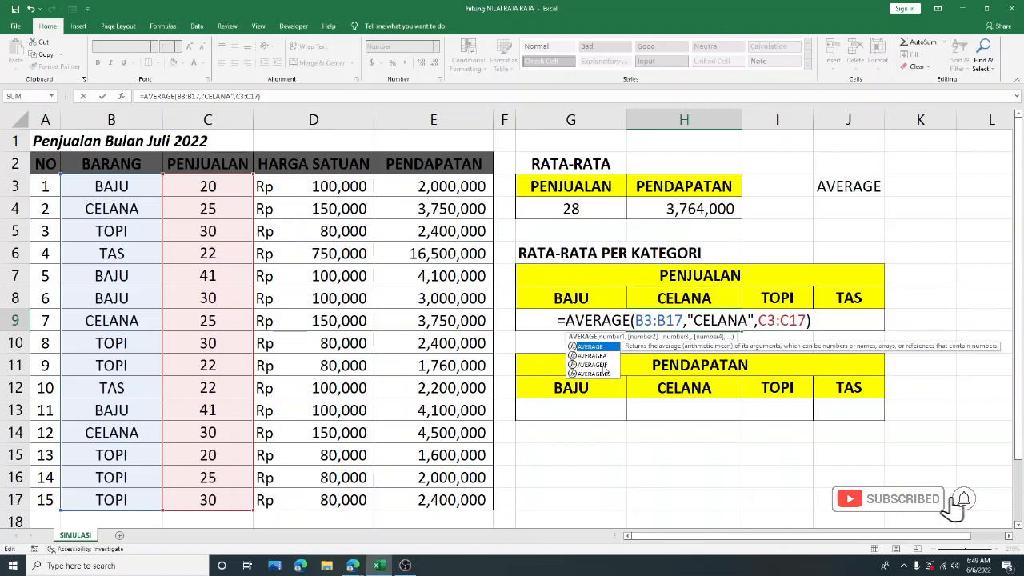
pyautogui.write('IF')
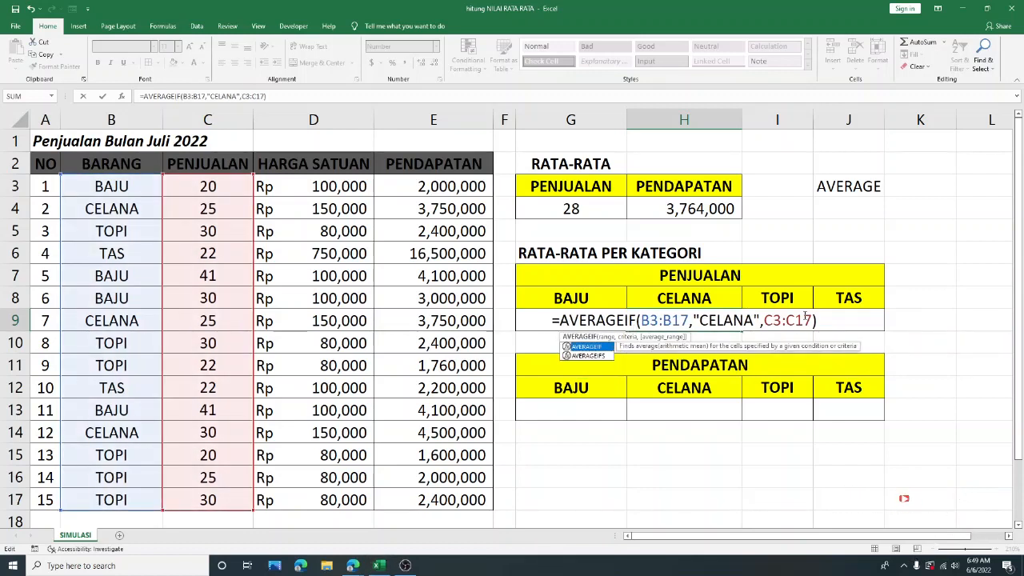
pyautogui.press('Return')
pyautogui.click(716, 314)
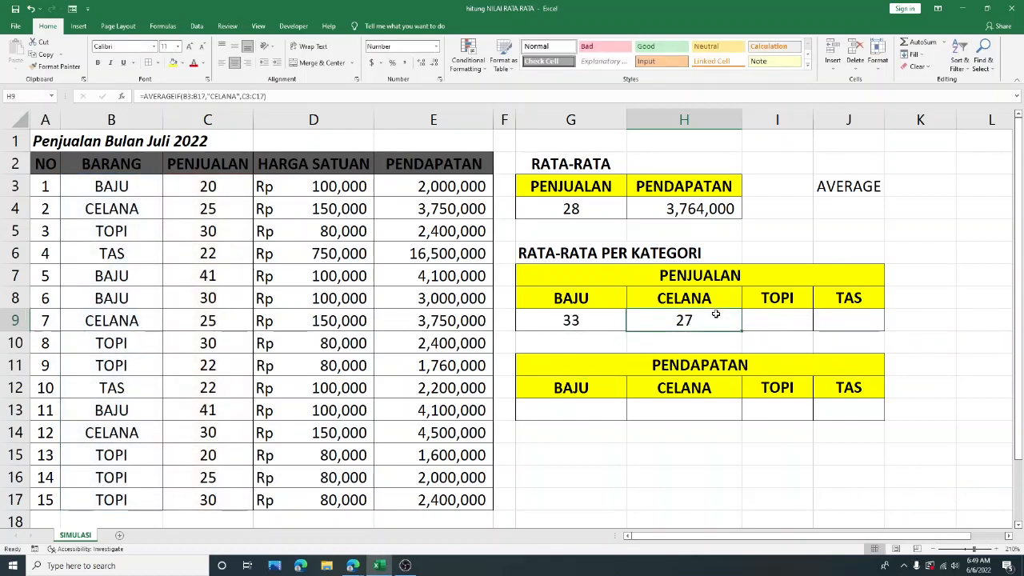
# - Calculate the average PENJUALAN for TOPI in cell I9 with the formula =AVERAGEIF(B3:B17,"TOPI",C3:C17)
pyautogui.click(766, 314)
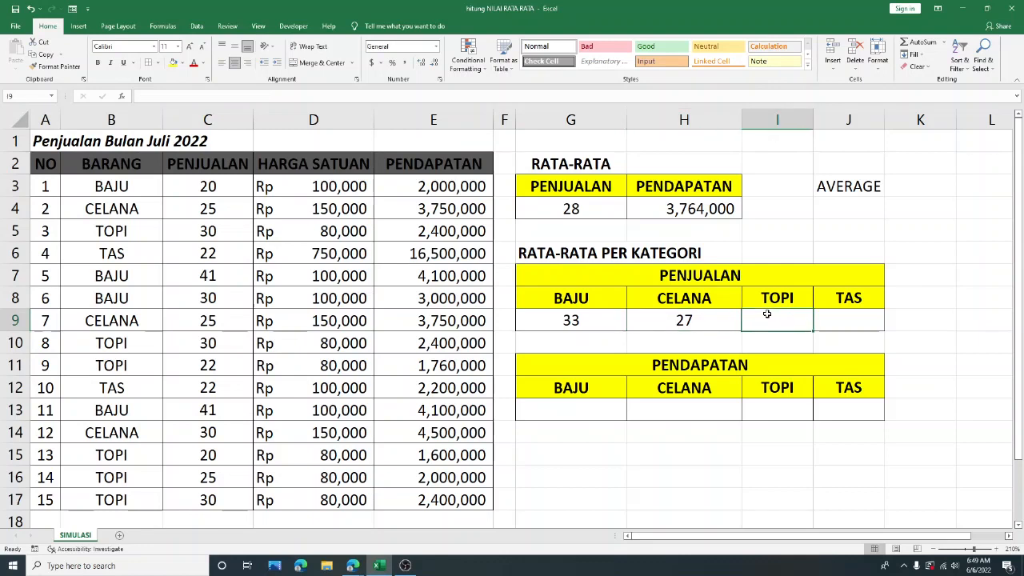
pyautogui.write('=AVERA')
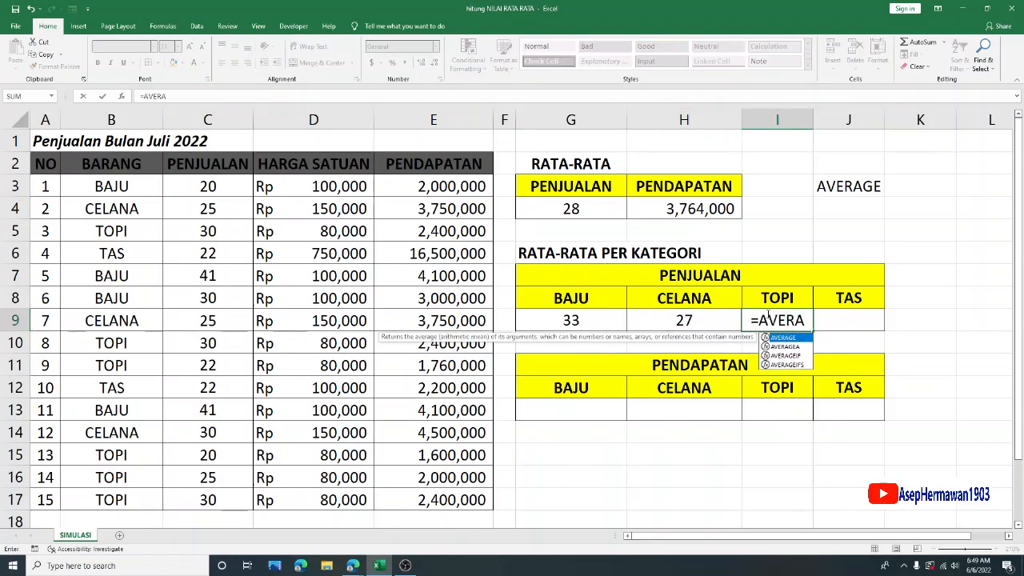
pyautogui.doubleClick(785, 355)
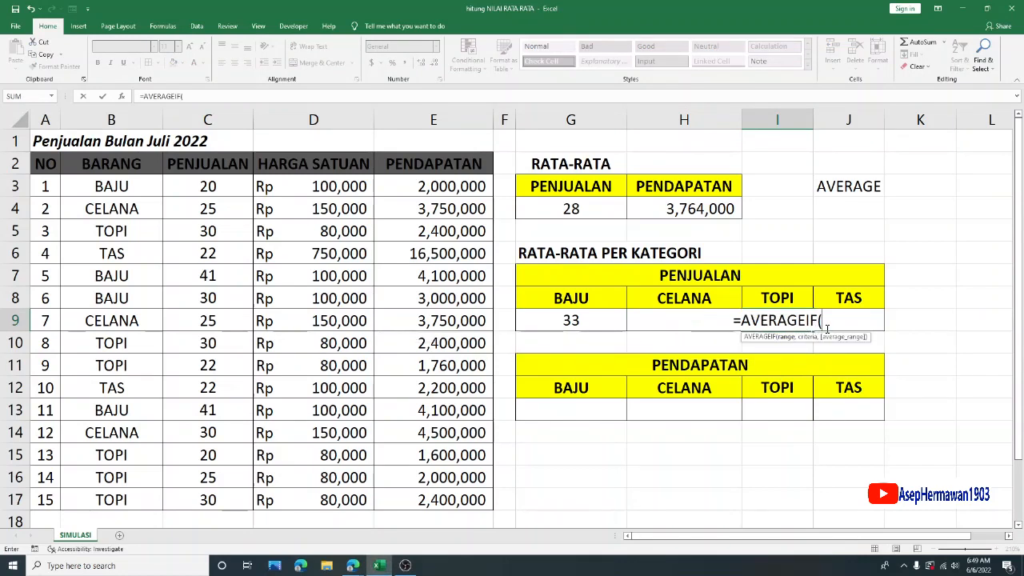
pyautogui.moveTo(134, 192); pyautogui.dragTo(133, 499)
pyautogui.write(',')
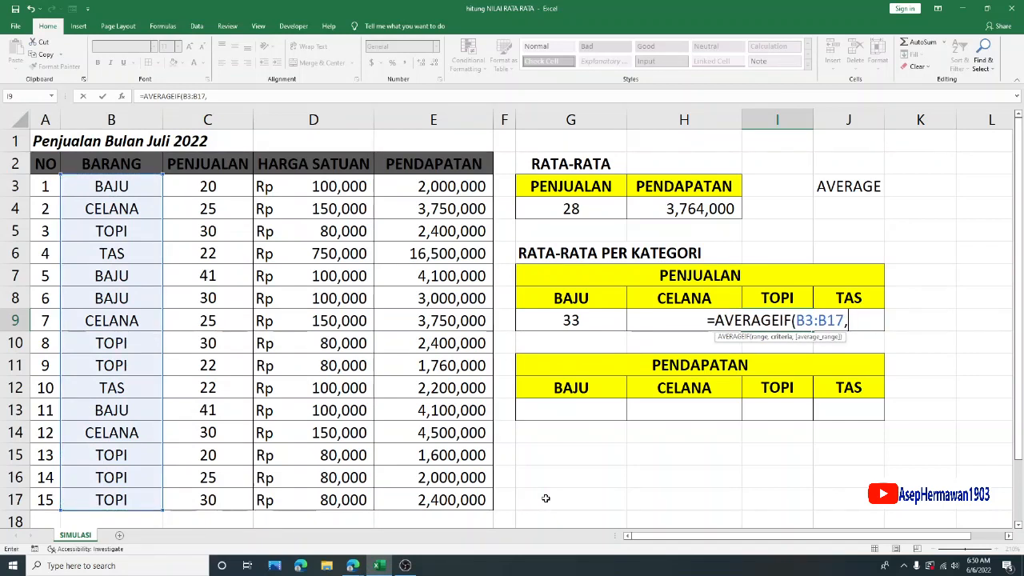
pyautogui.write('"TPO')
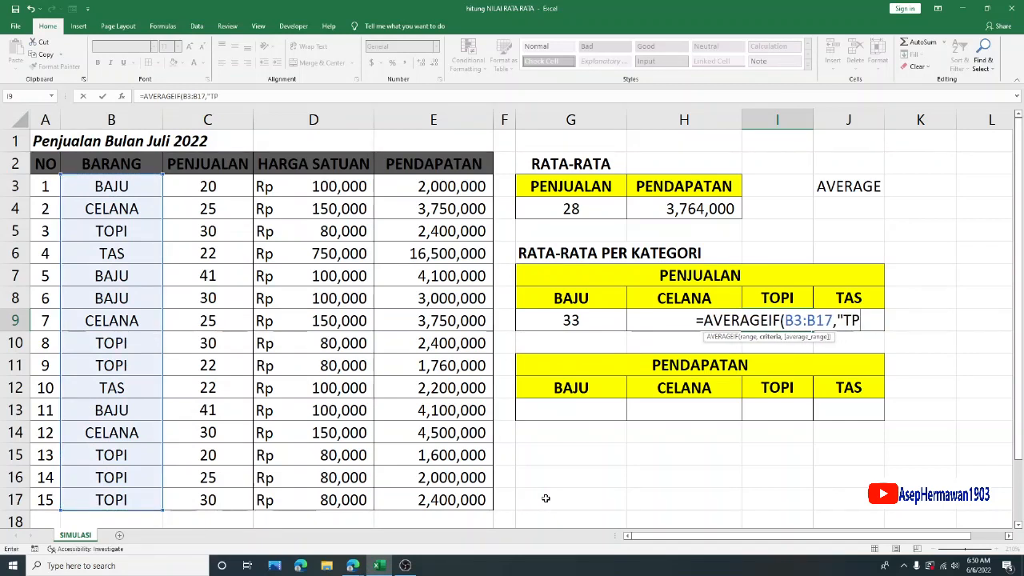
pyautogui.press('BackSpace')
pyautogui.press('BackSpace')
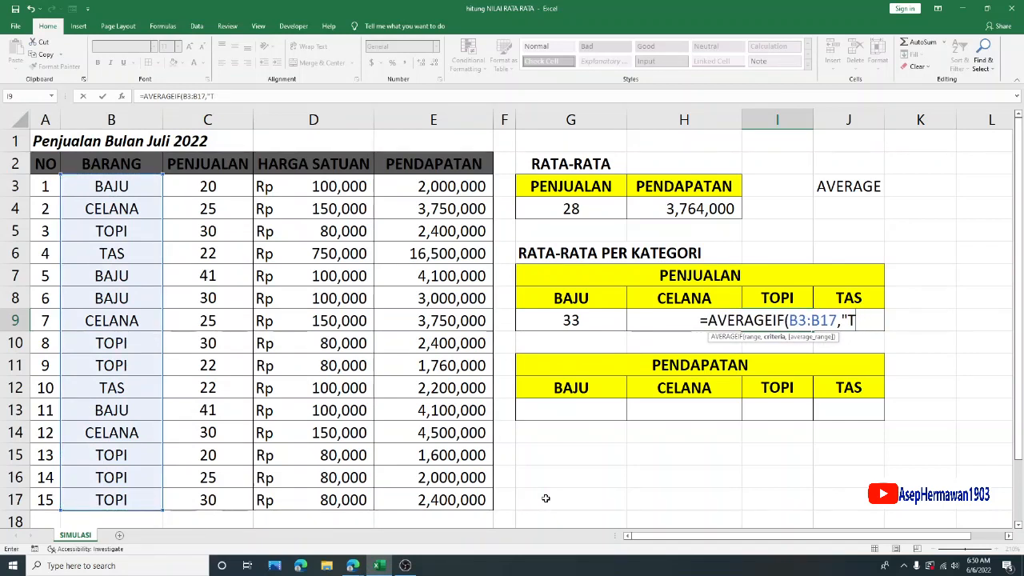
pyautogui.write('OPI"')
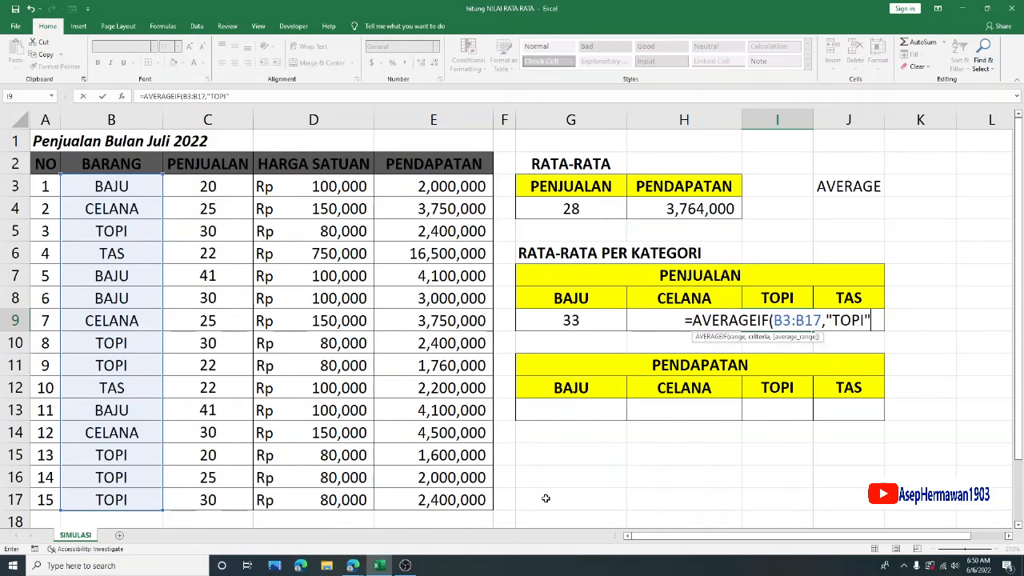
pyautogui.write(',')
pyautogui.moveTo(225, 187); pyautogui.dragTo(224, 505)
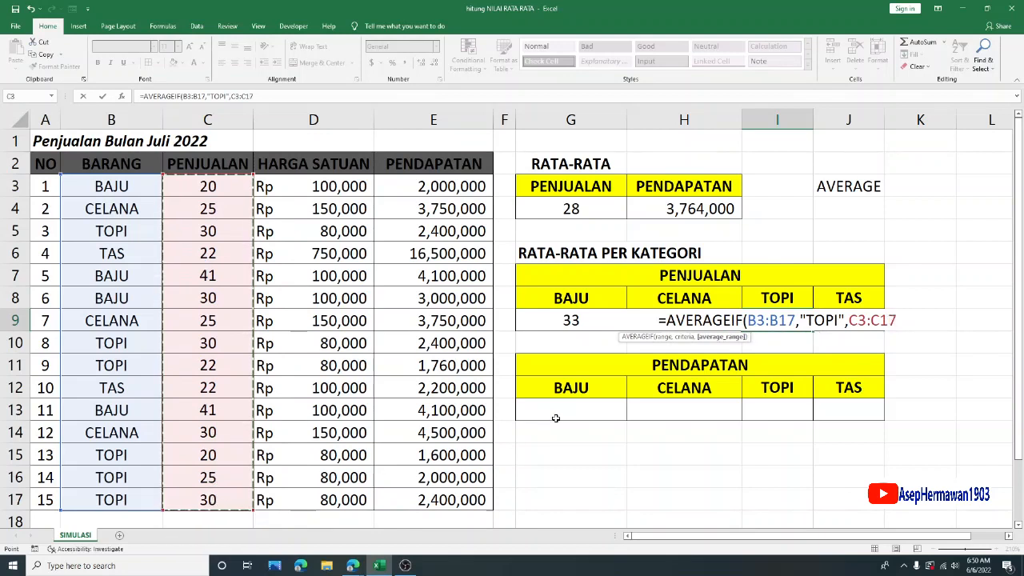
pyautogui.write(')')
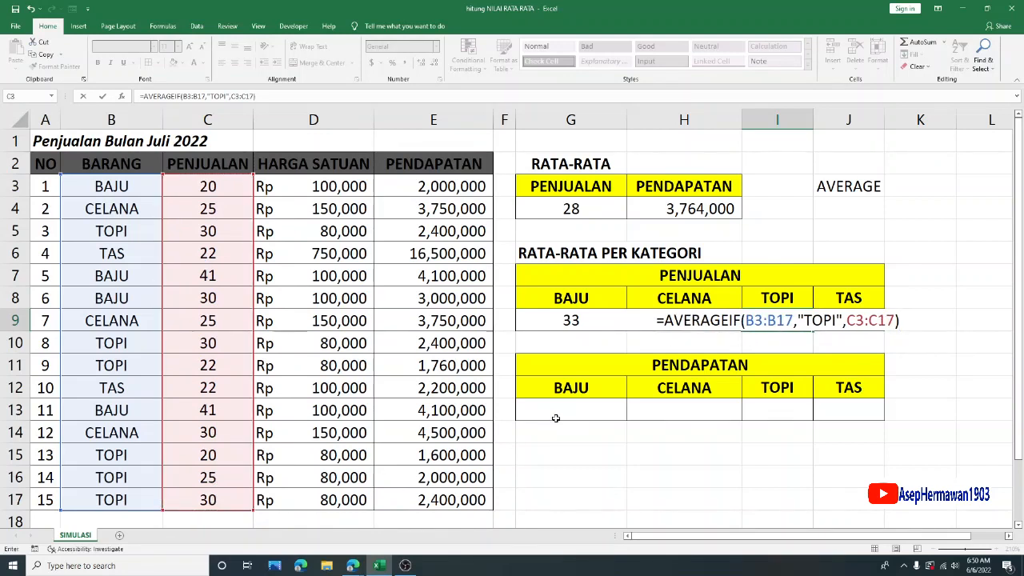
pyautogui.press('Return')
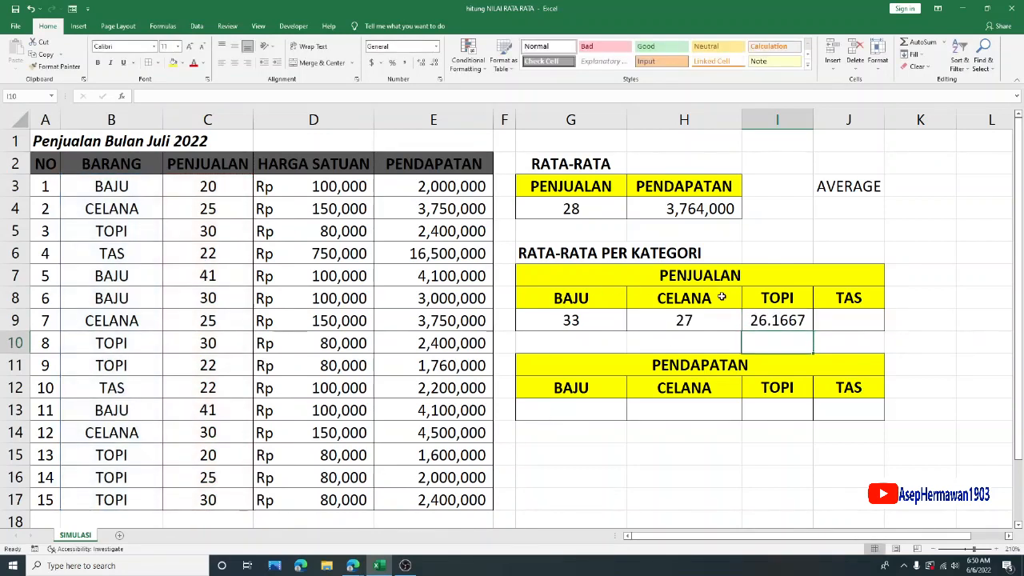
# - Reduce the displayed decimals of the TOPI average in cell I9 to a whole number
pyautogui.click(794, 320)
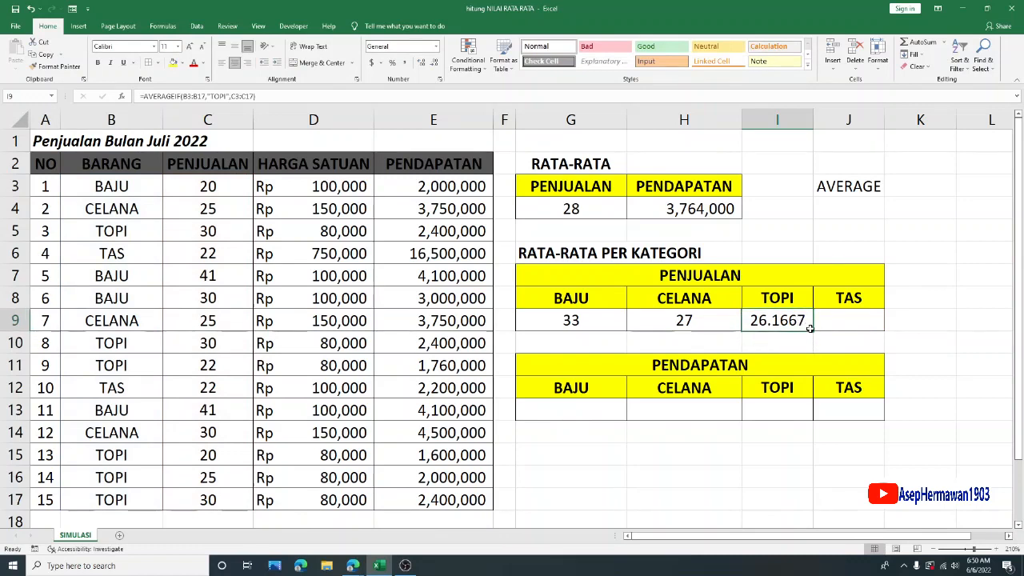
pyautogui.click(420, 64)
pyautogui.click(435, 63)
pyautogui.click(434, 63)
pyautogui.click(435, 63)
pyautogui.click(434, 63)
pyautogui.click(434, 63)
# - Calculate the average PENJUALAN for TAS in cell J9 with the formula =AVERAGEIF(B3:B17,"TAS",C3:C17)
pyautogui.click(847, 321)
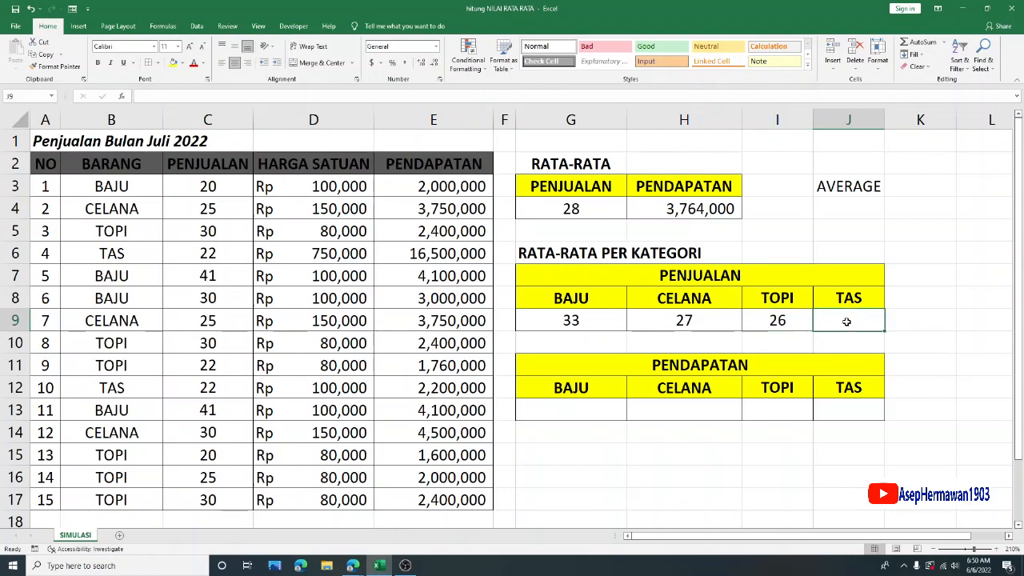
pyautogui.write('=')
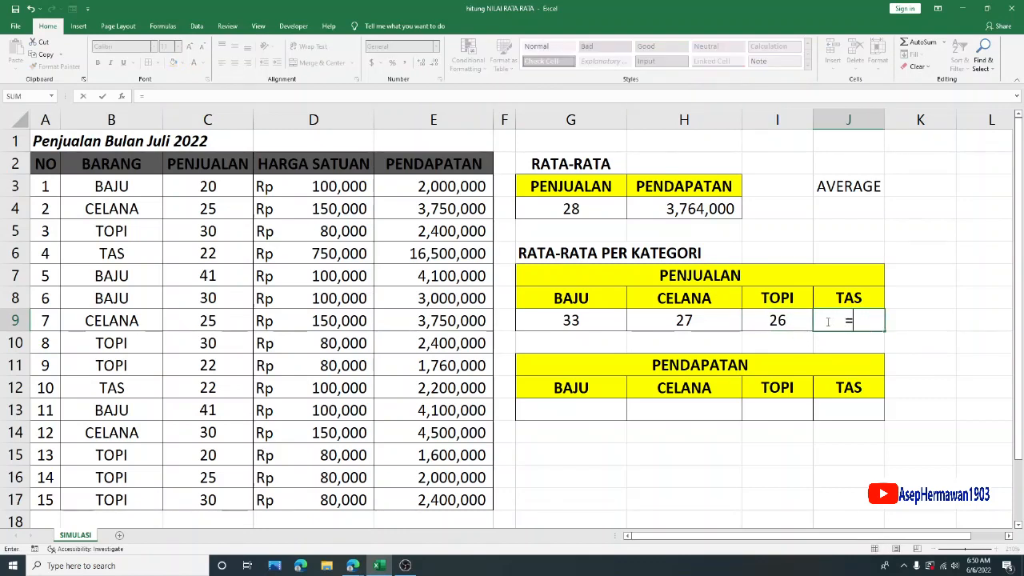
pyautogui.write('AVER')
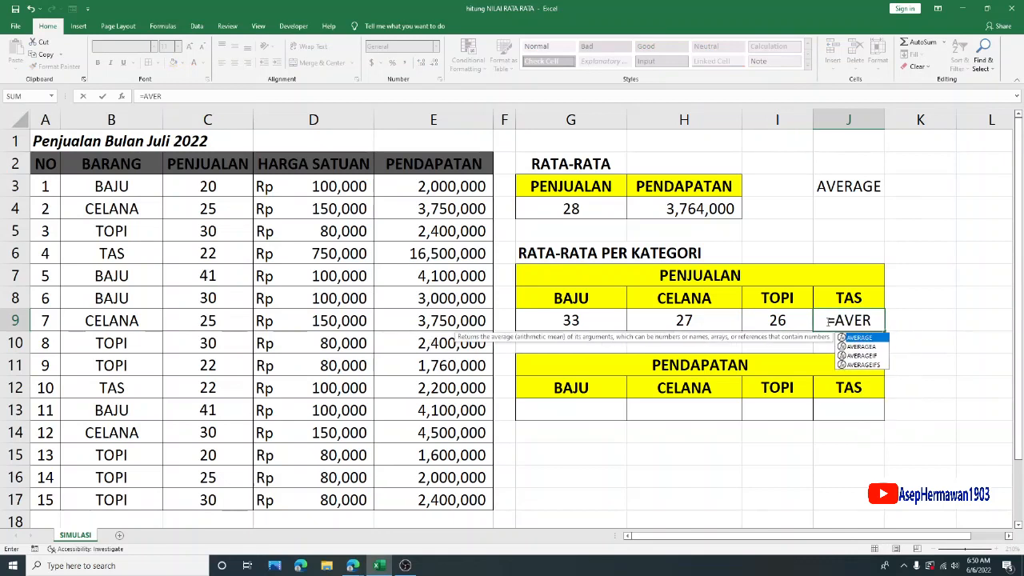
pyautogui.doubleClick(862, 355)
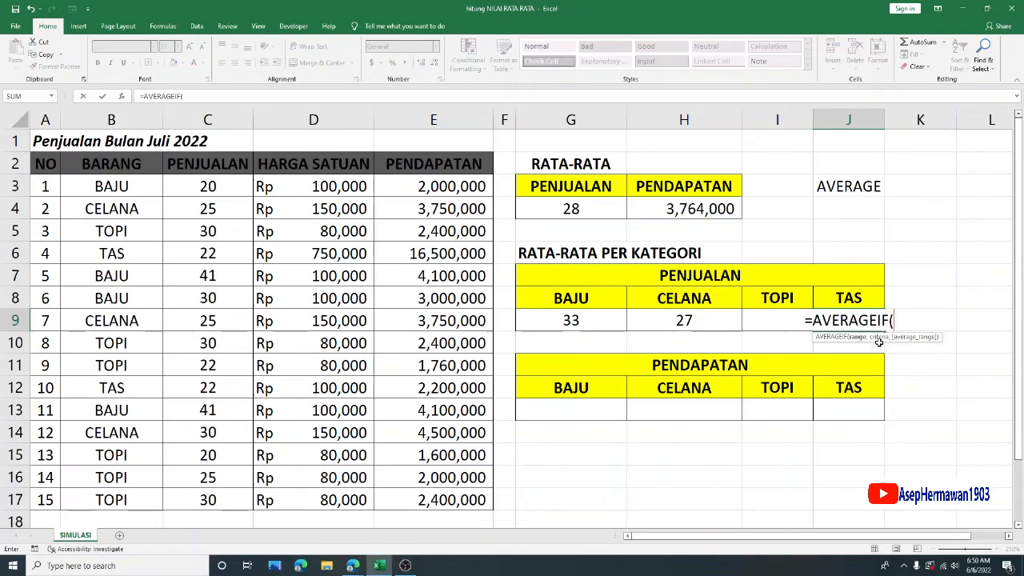
pyautogui.moveTo(146, 177); pyautogui.dragTo(145, 497)
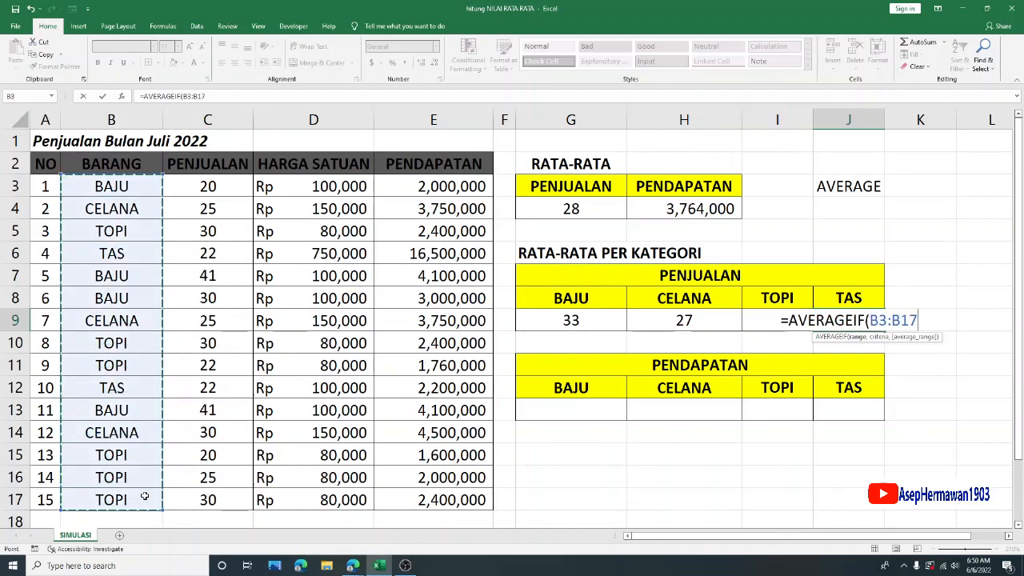
pyautogui.write(',"TAS"')
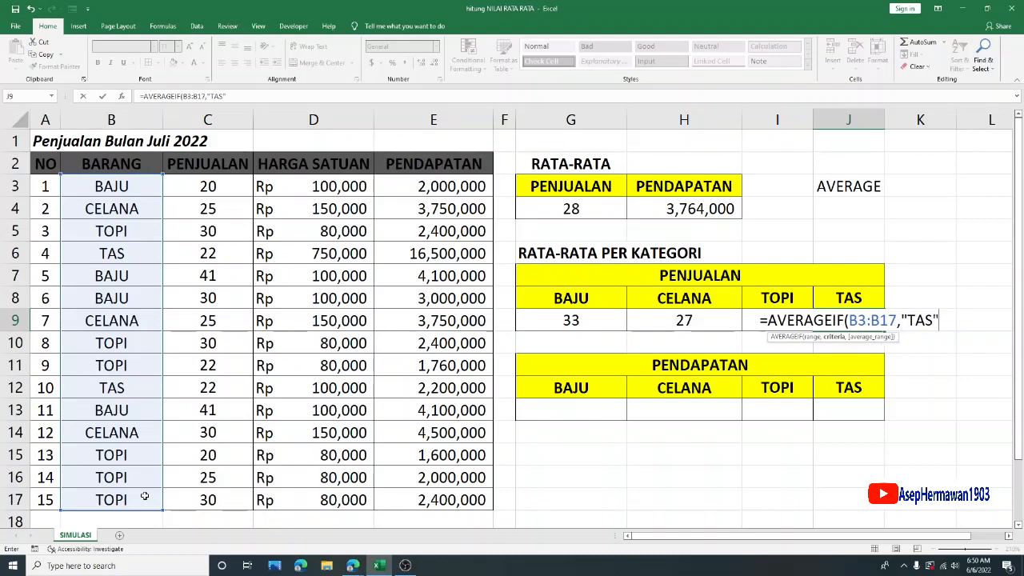
pyautogui.write(',')
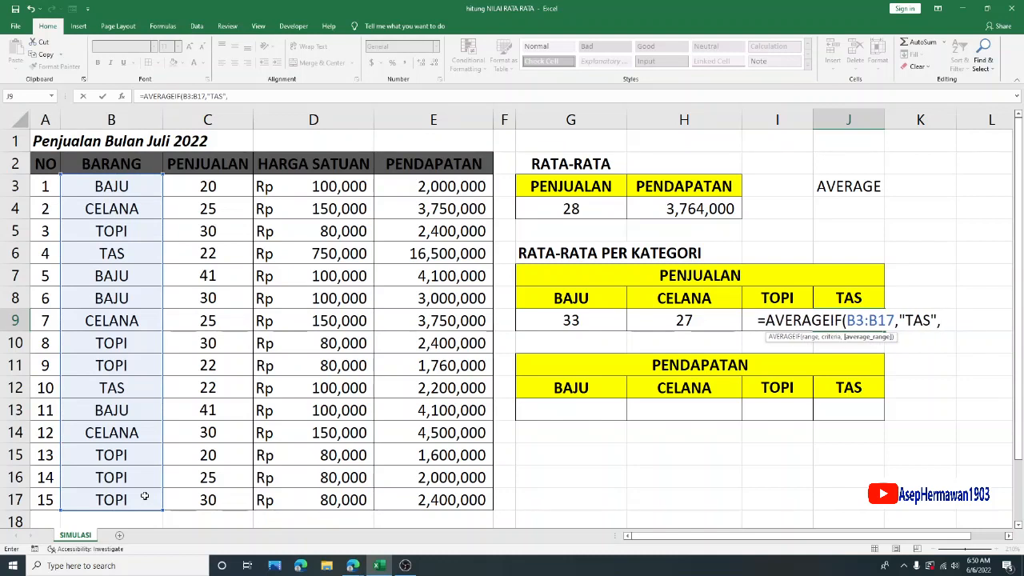
pyautogui.moveTo(209, 192); pyautogui.dragTo(212, 500)
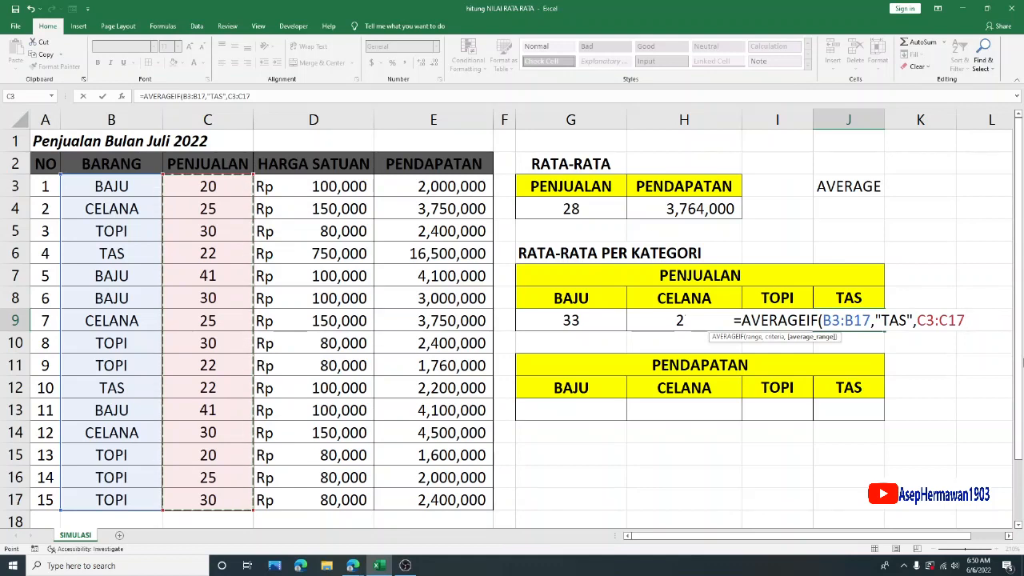
pyautogui.press('Return')
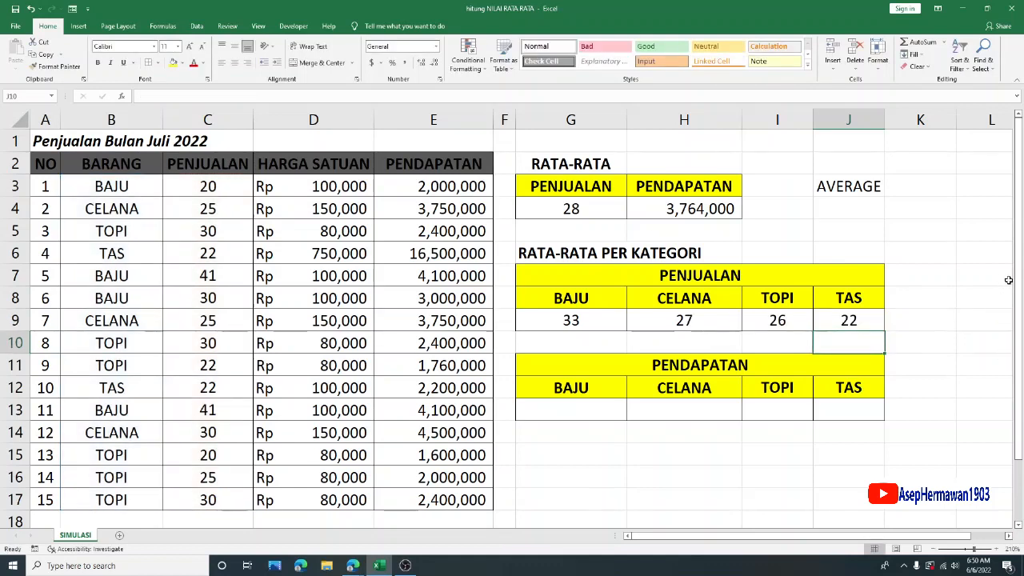
pyautogui.click(960, 295)
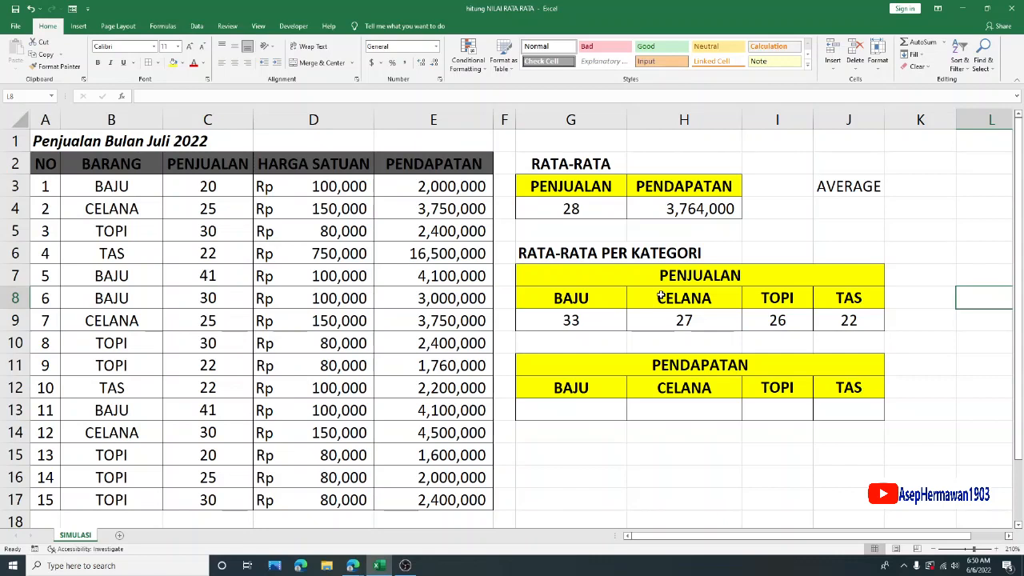
pyautogui.click(594, 297)
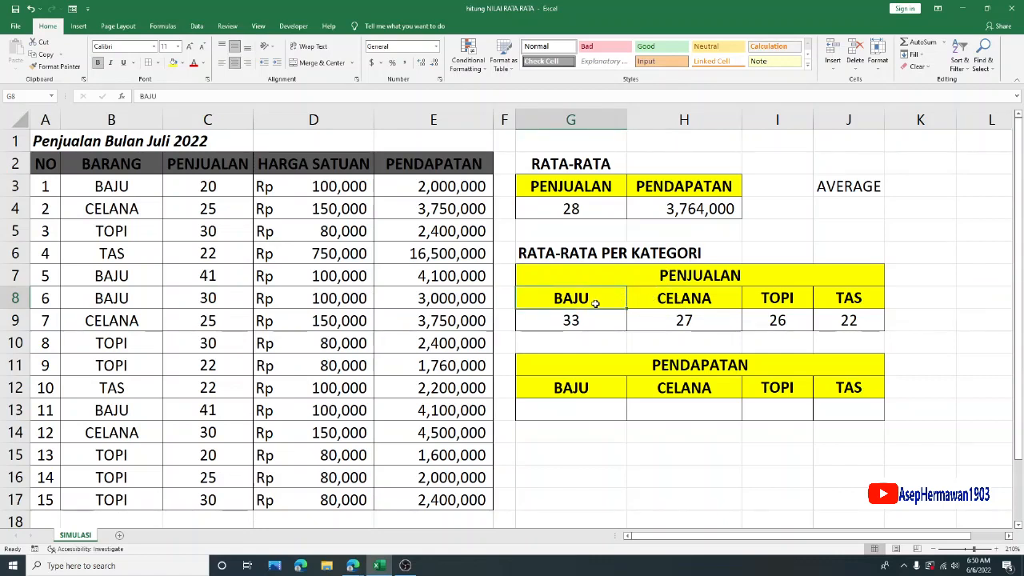
pyautogui.click(764, 298)
pyautogui.click(854, 298)
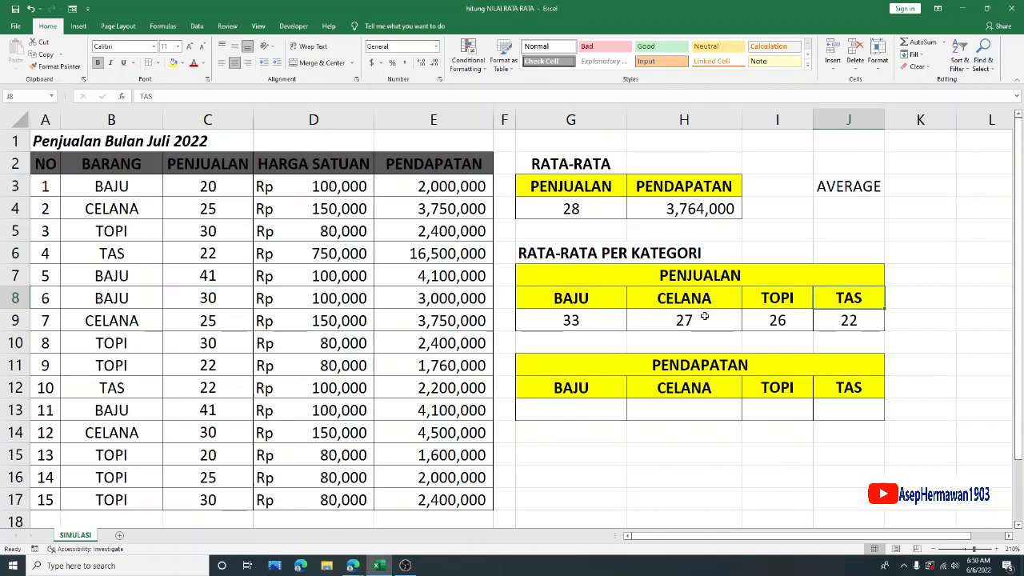
# - Enter the label AVERAGEIF in cell K7 beside the PENJUALAN header of the category table
pyautogui.click(949, 273)
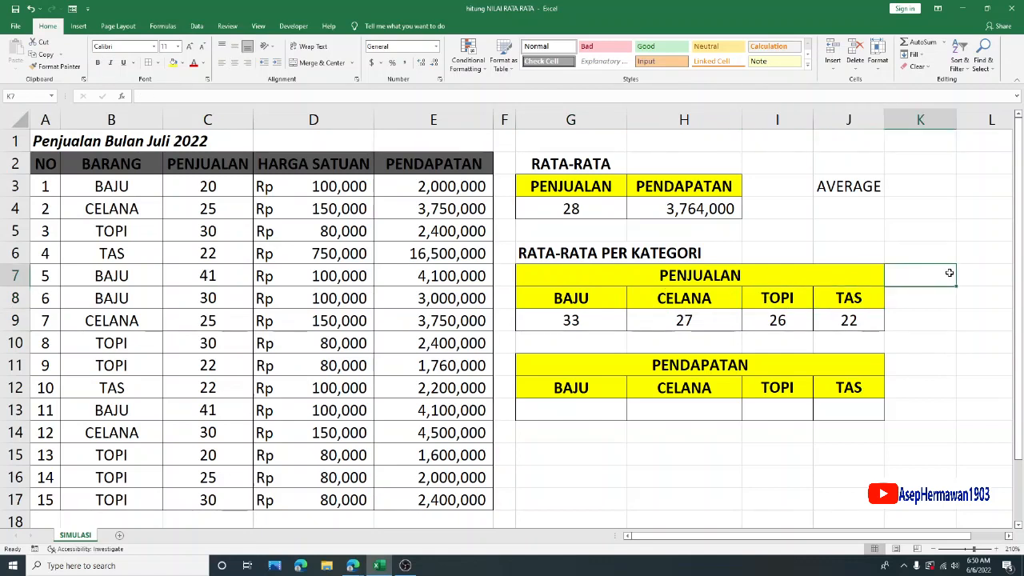
pyautogui.write('AVE')
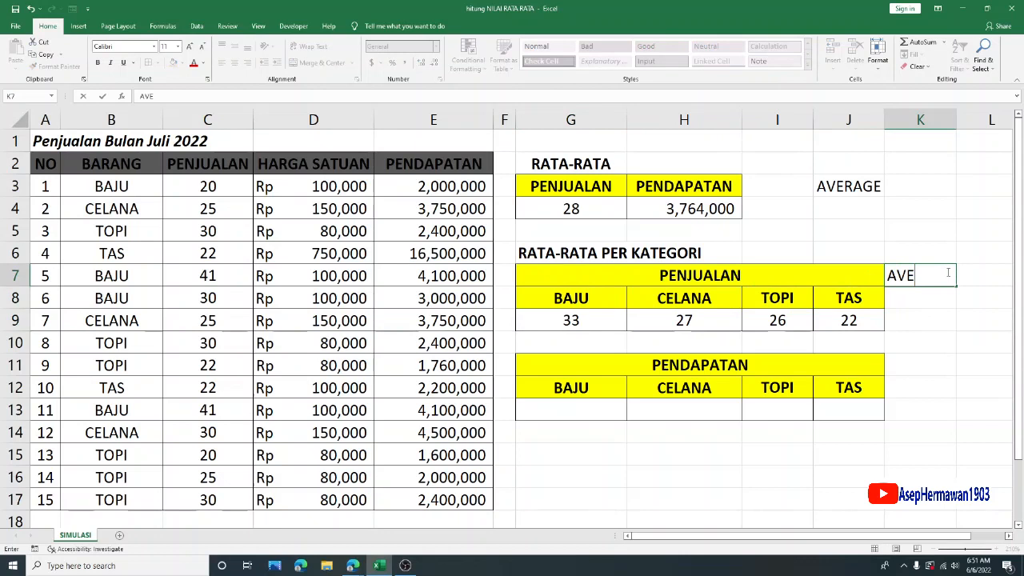
pyautogui.write('RAGEIF')
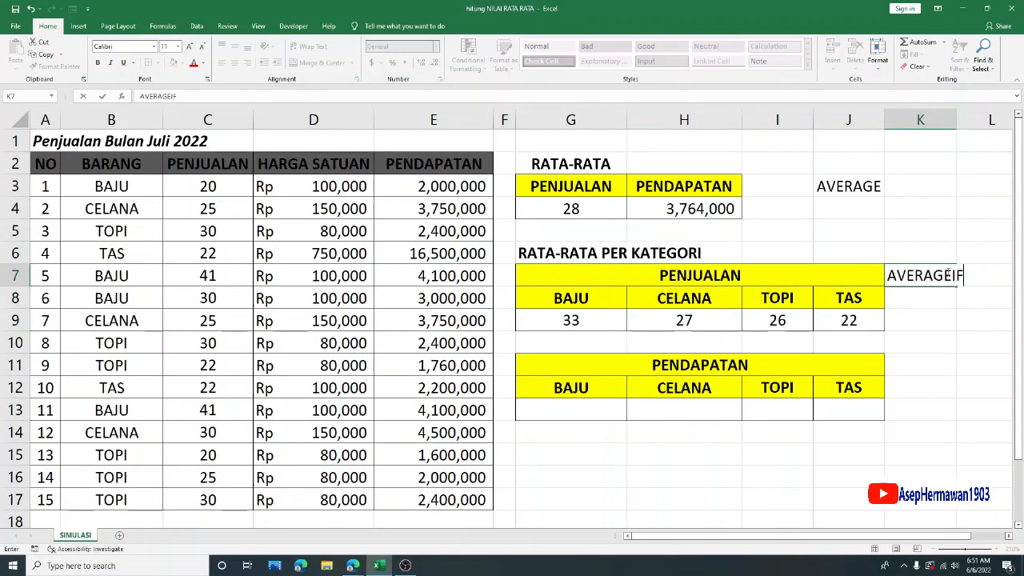
pyautogui.click(938, 323)
pyautogui.click(847, 186)
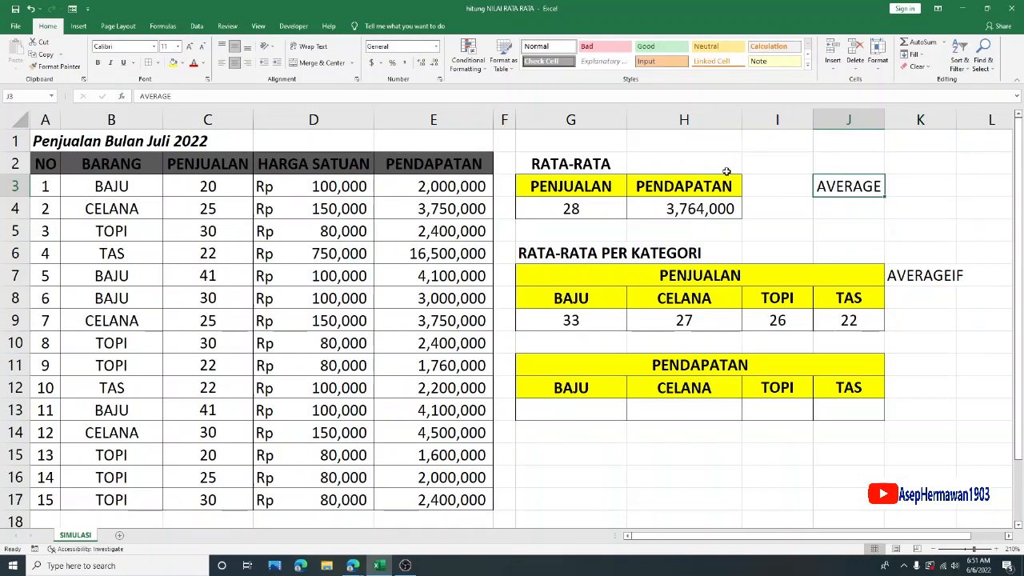
pyautogui.click(897, 270)
pyautogui.click(935, 344)
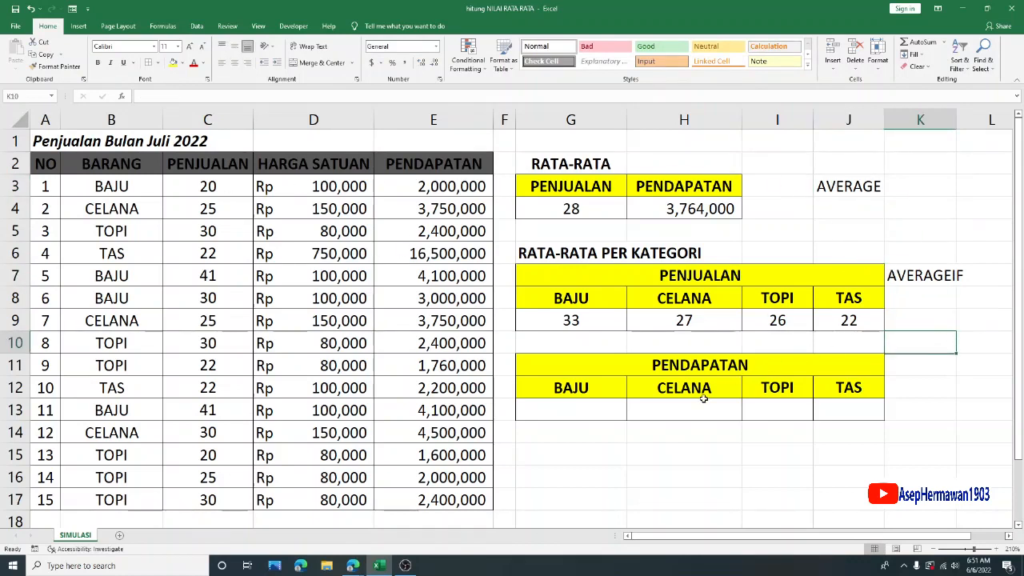
# - Calculate the average PENDAPATAN for BAJU in cell G13 with the formula =AVERAGEIF(B3:B17,"BAJU",E3:E17)
pyautogui.click(580, 408)
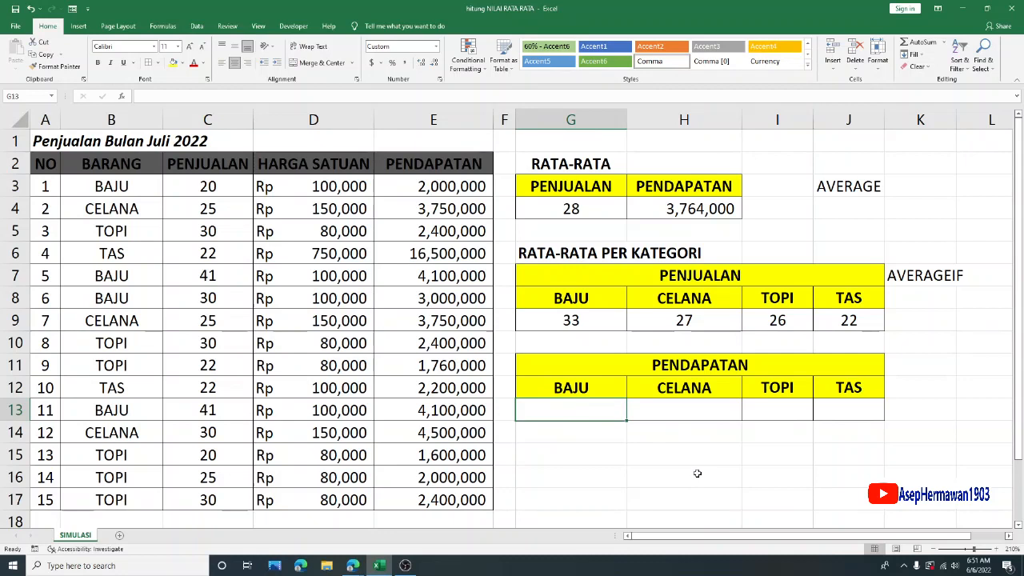
pyautogui.write('=AVERAGE')
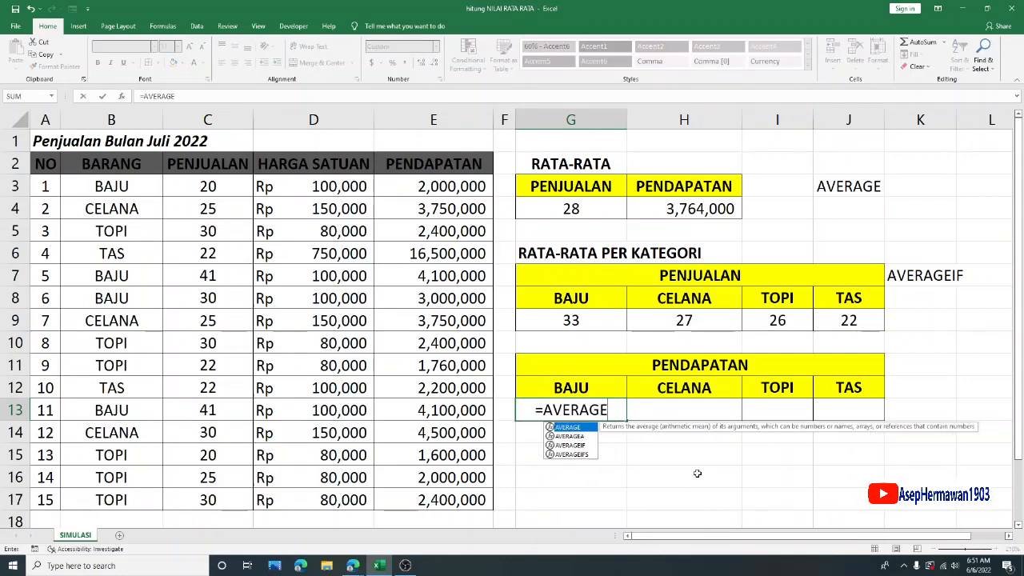
pyautogui.doubleClick(575, 444)
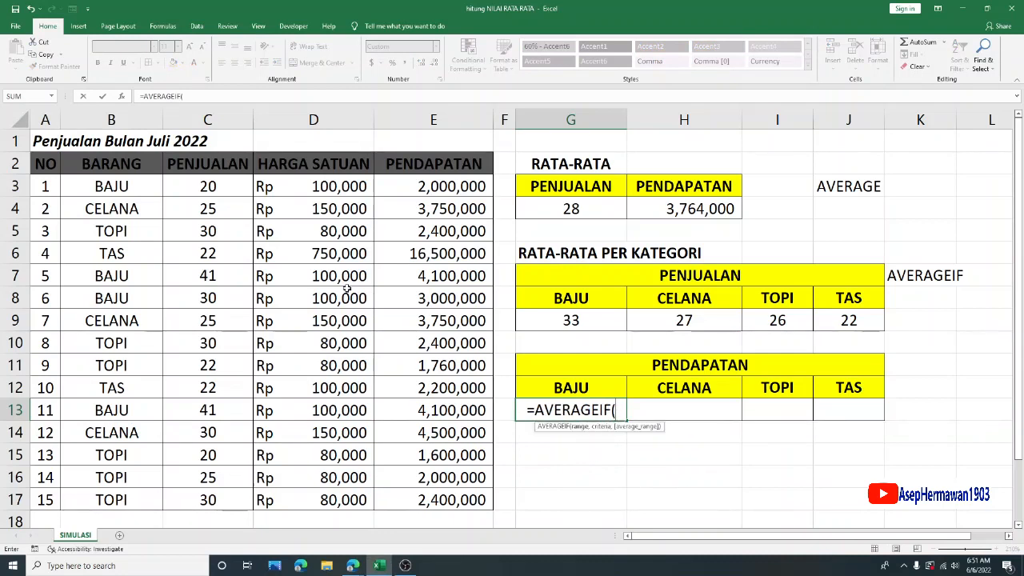
pyautogui.click(116, 187)
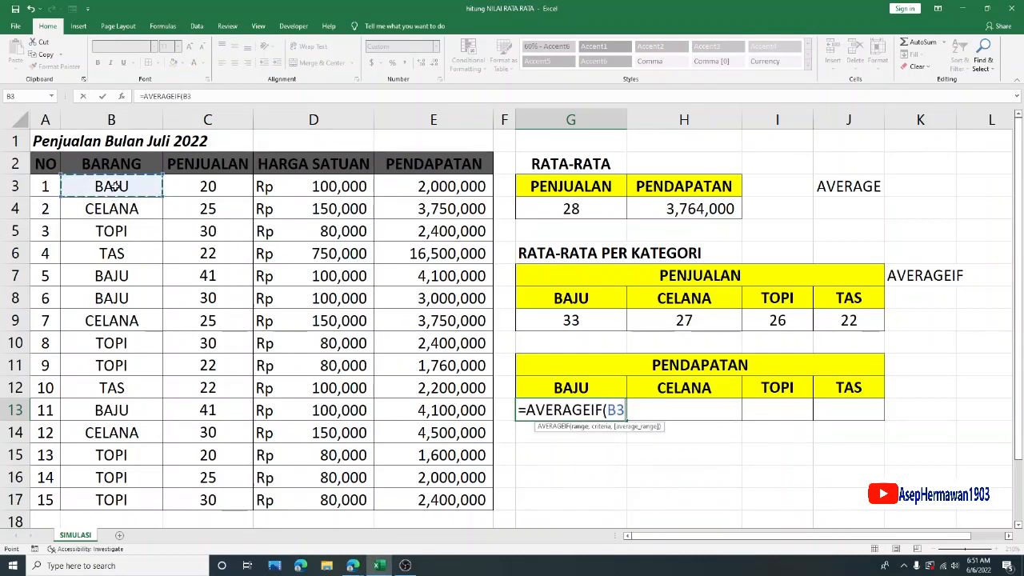
pyautogui.moveTo(116, 186); pyautogui.dragTo(112, 499)
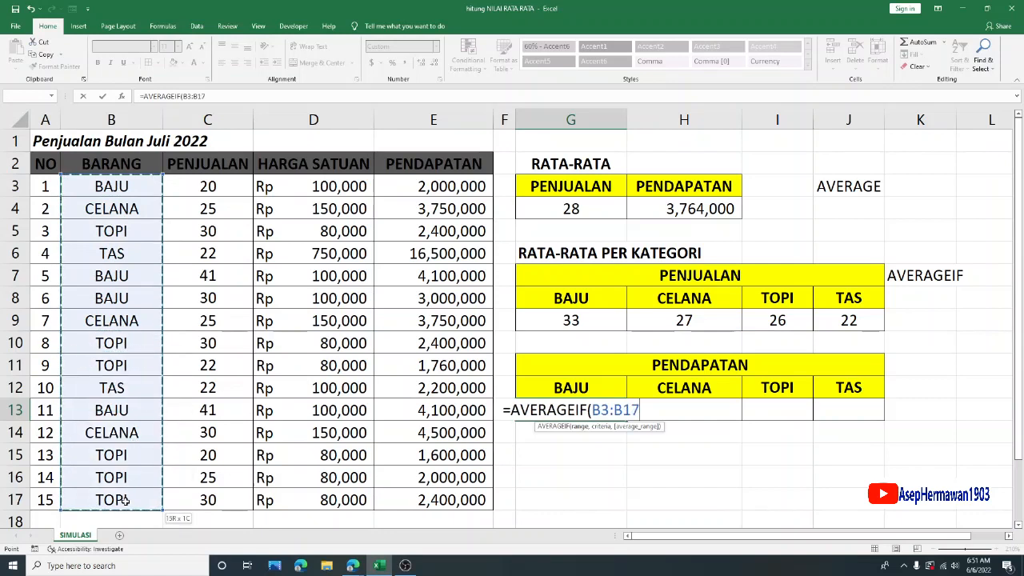
pyautogui.write(',"')
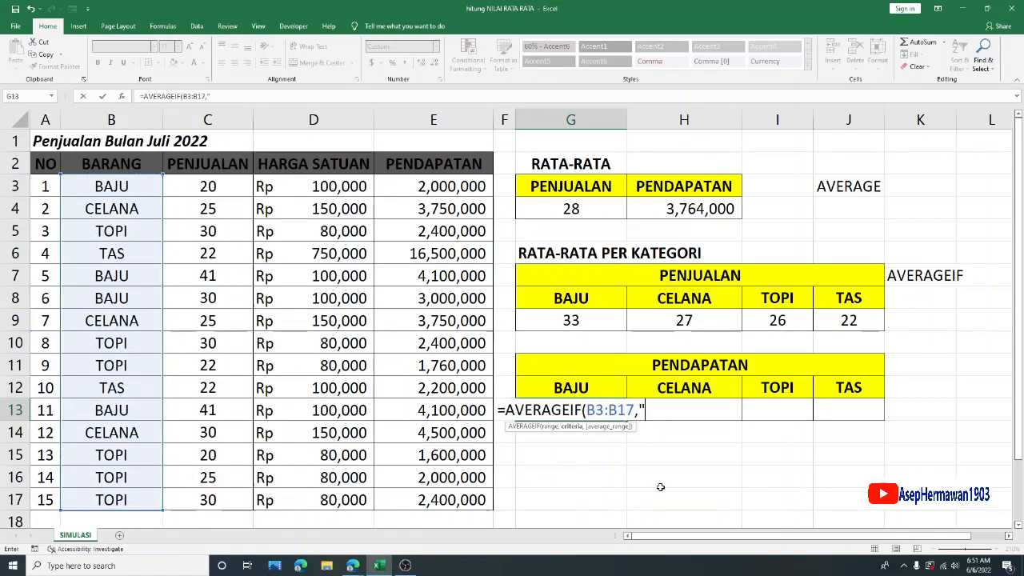
pyautogui.write('BAJU"')
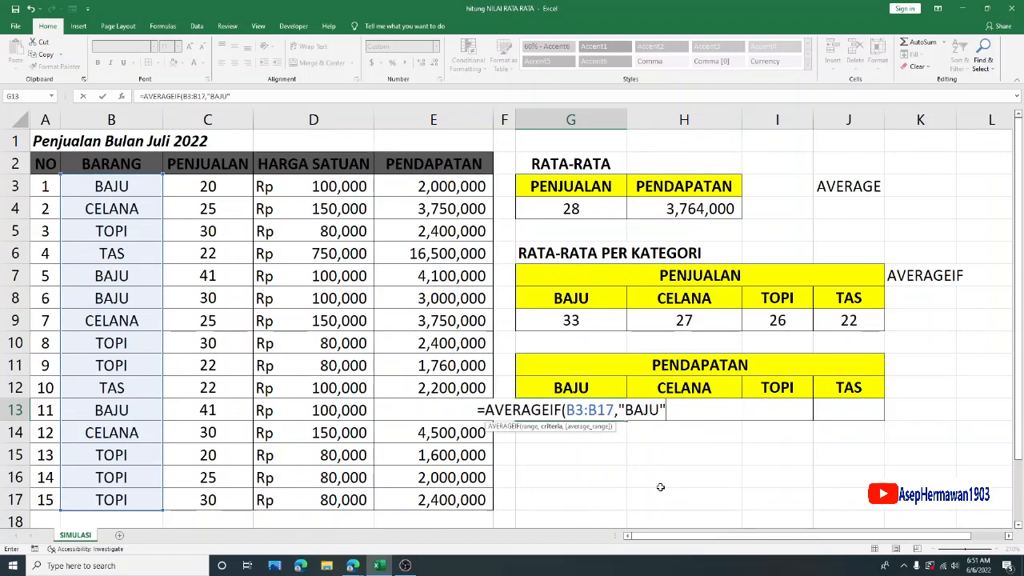
pyautogui.write(',')
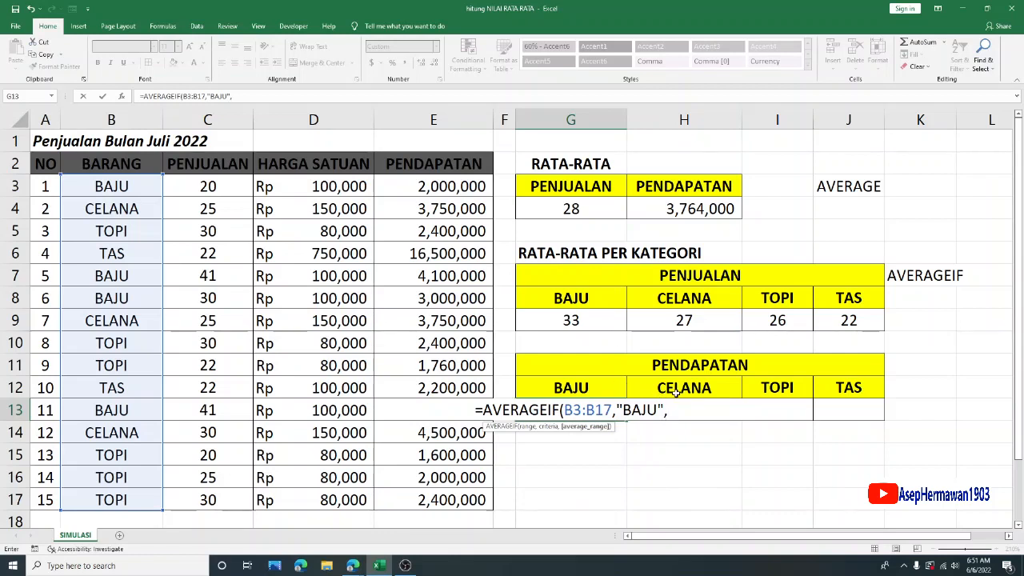
pyautogui.click(449, 185)
pyautogui.moveTo(448, 184); pyautogui.dragTo(444, 499)
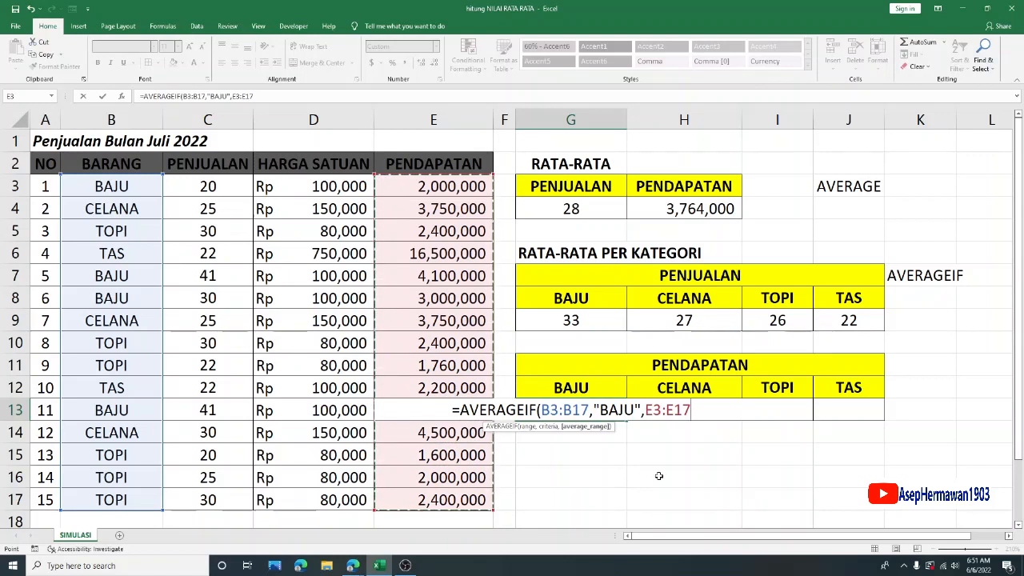
pyautogui.write(')')
pyautogui.press('Return')
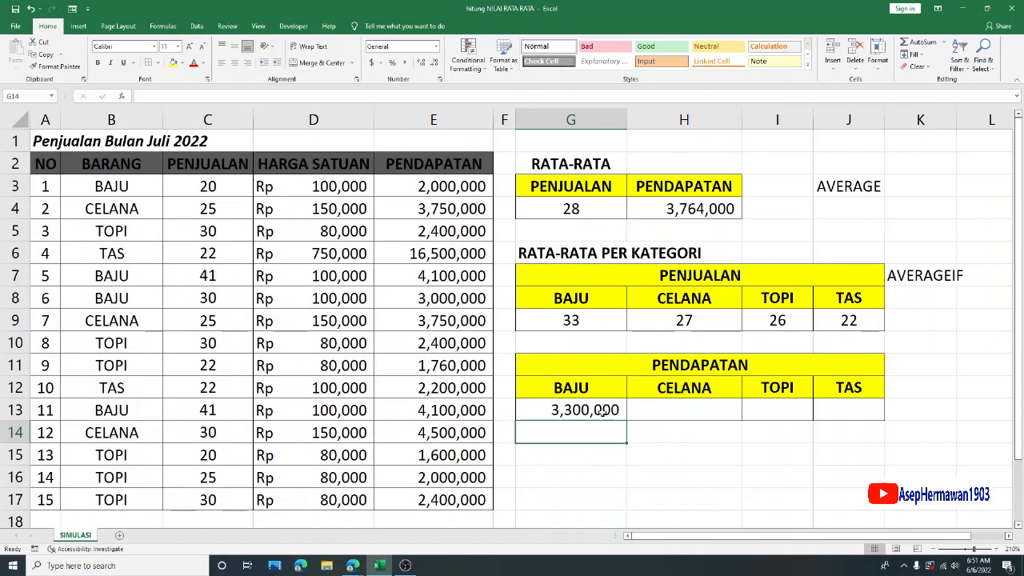
# - Calculate the average PENDAPATAN for CELANA in cell H13 with the formula =AVERAGEIF(B3:B17,"CELANA",E3:E17)
pyautogui.click(684, 407)
pyautogui.write('=AVE')
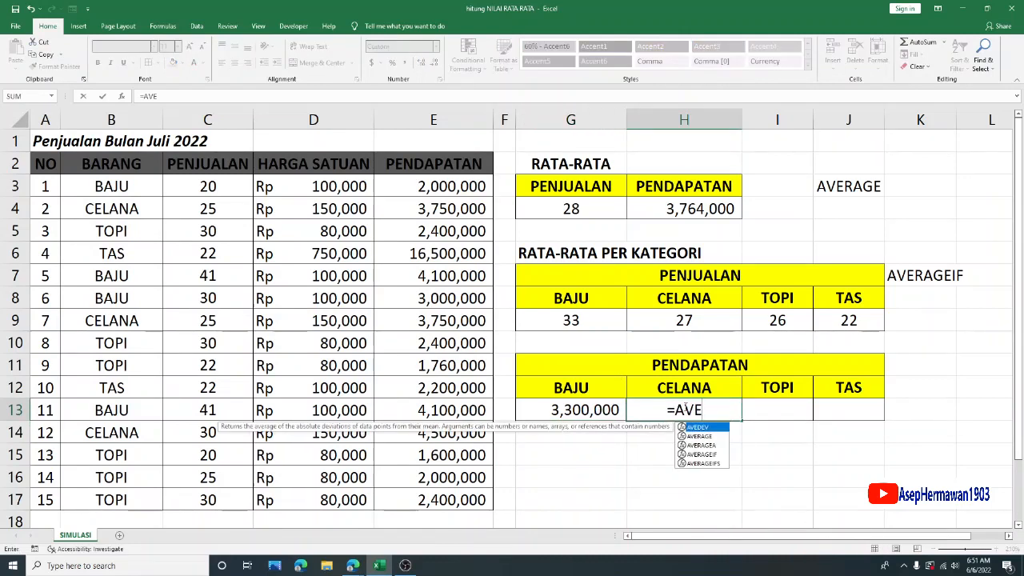
pyautogui.doubleClick(714, 455)
pyautogui.click(118, 185)
pyautogui.moveTo(119, 185); pyautogui.dragTo(136, 491)
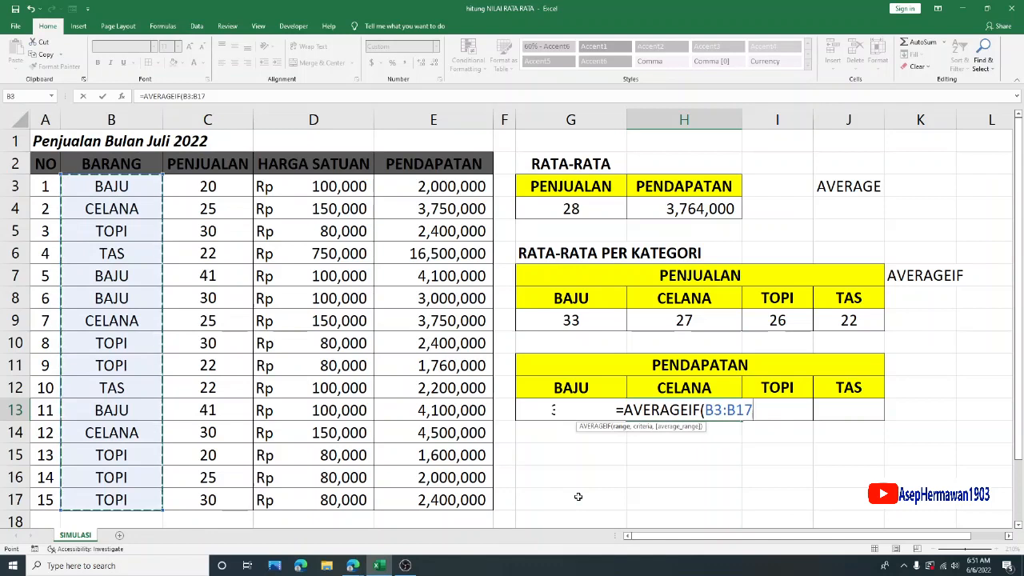
pyautogui.write(',"')
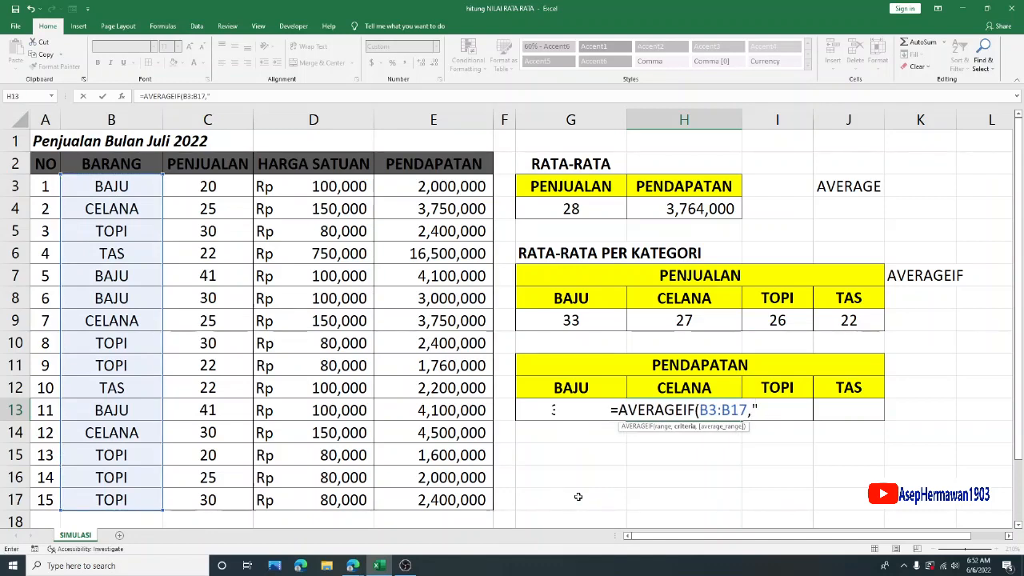
pyautogui.write('CELANA')
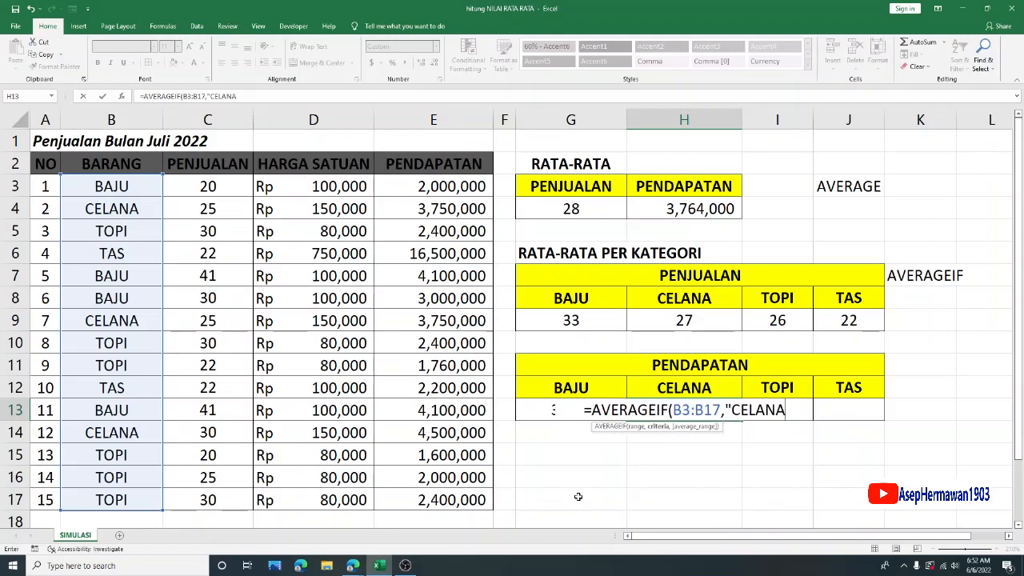
pyautogui.write('",')
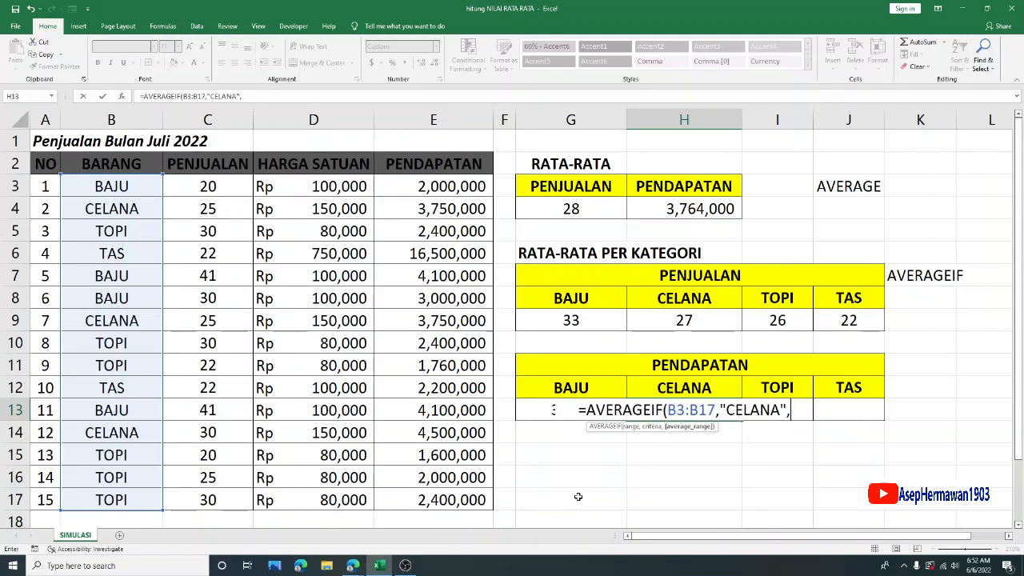
pyautogui.click(447, 186)
pyautogui.moveTo(446, 186); pyautogui.dragTo(444, 500)
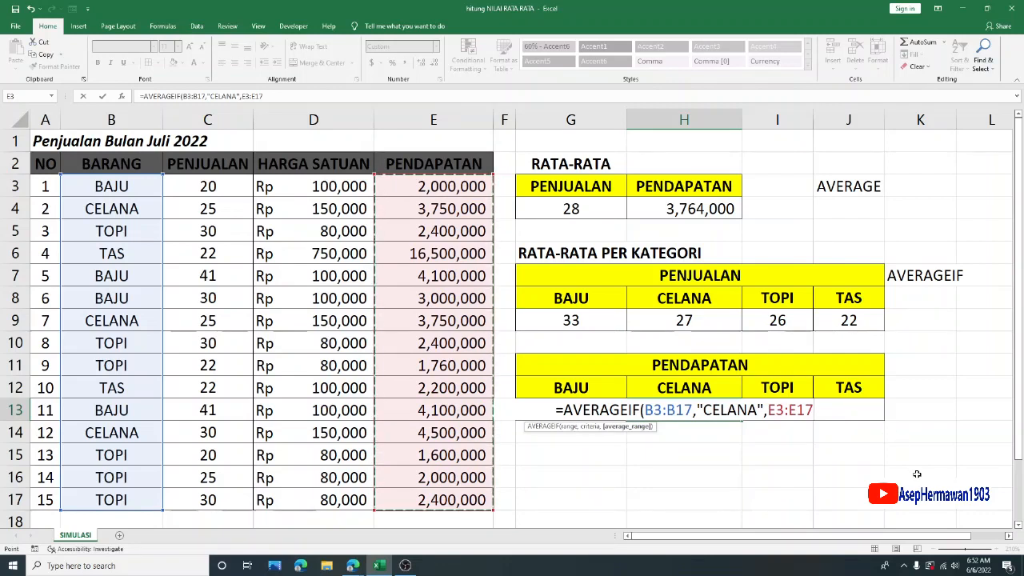
pyautogui.write(')')
pyautogui.press('Return')
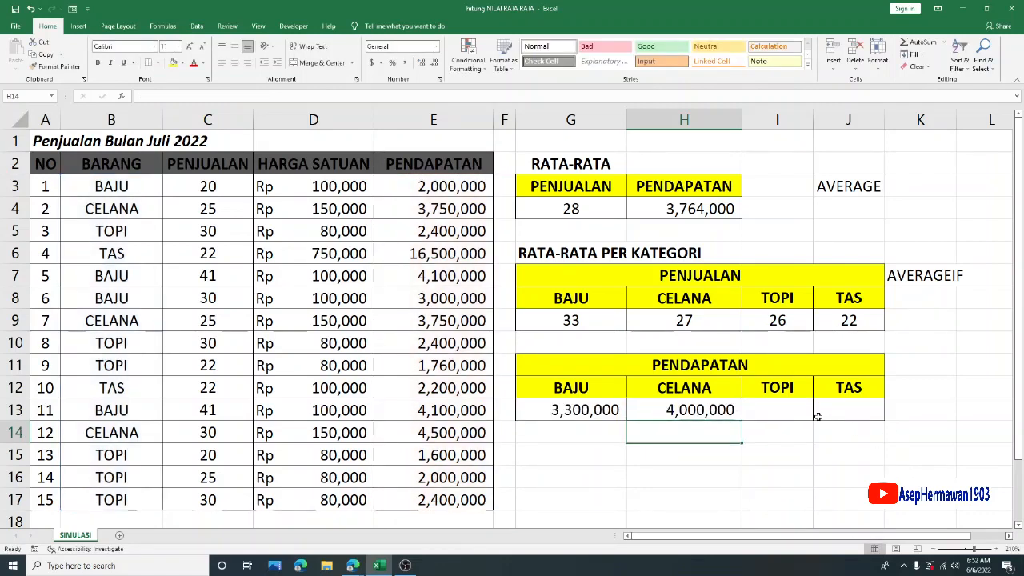
# - Calculate the average PENDAPATAN for TOPI in cell I13 with the formula =AVERAGEIF(B3:B17,"TOPI",E3:E17)
pyautogui.click(781, 410)
pyautogui.write('=AV')
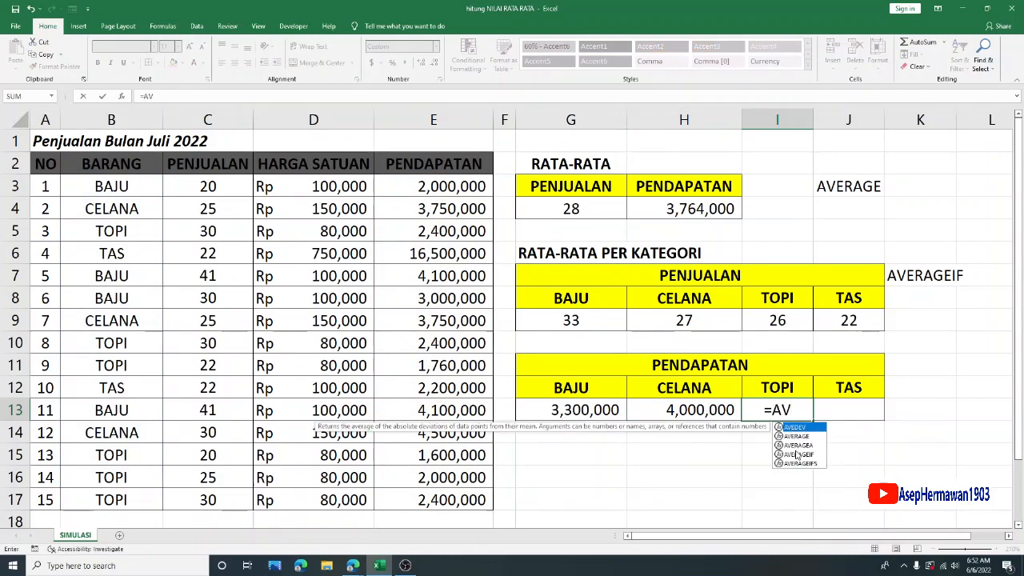
pyautogui.doubleClick(797, 453)
pyautogui.moveTo(128, 186); pyautogui.dragTo(138, 496)
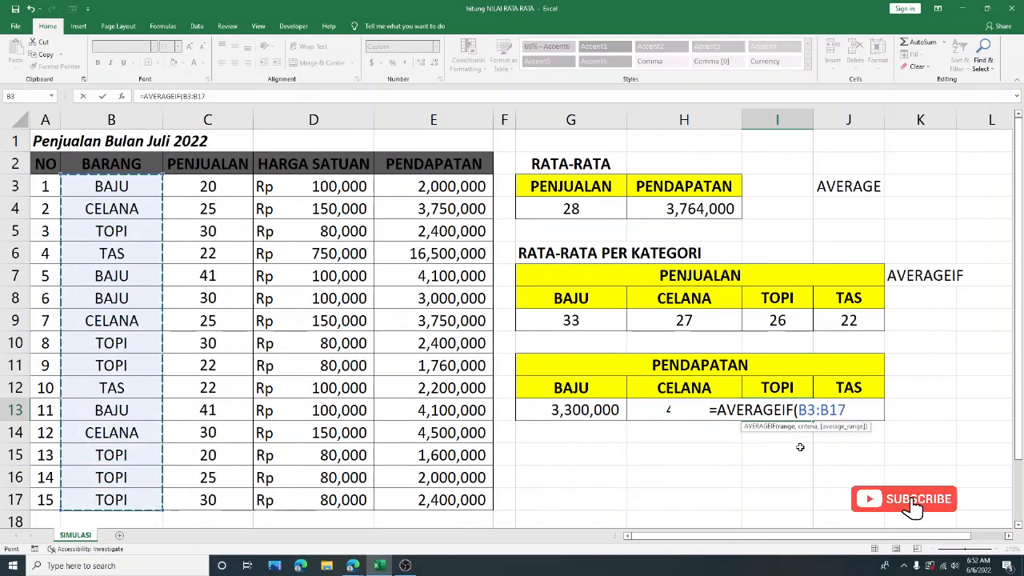
pyautogui.write(',"T')
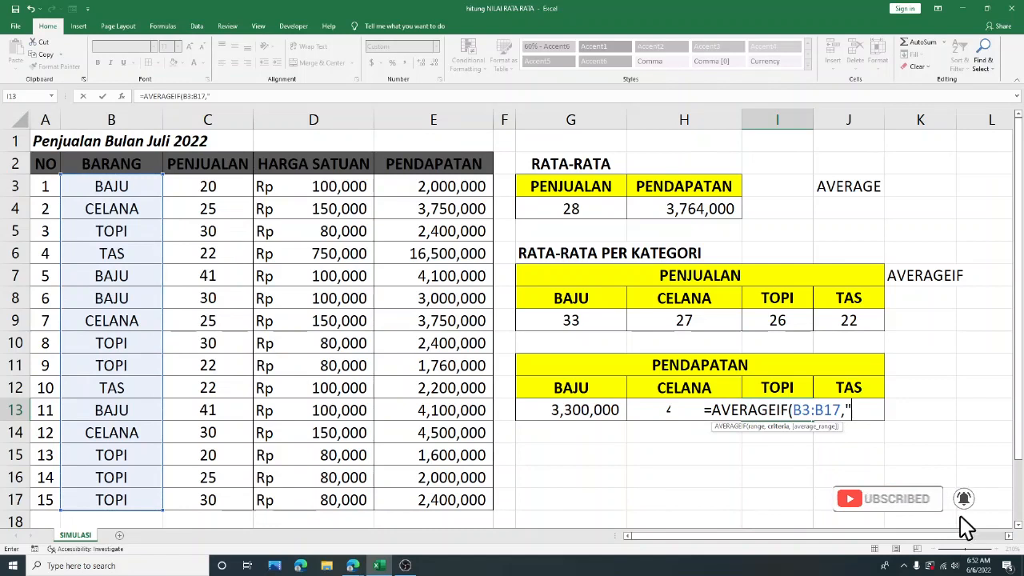
pyautogui.write('OPI')
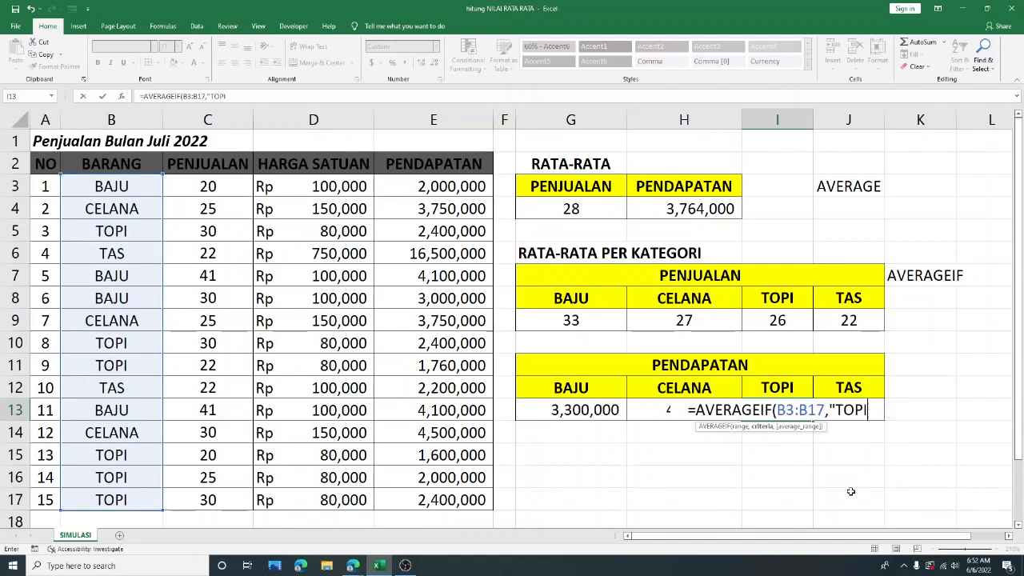
pyautogui.write('"')
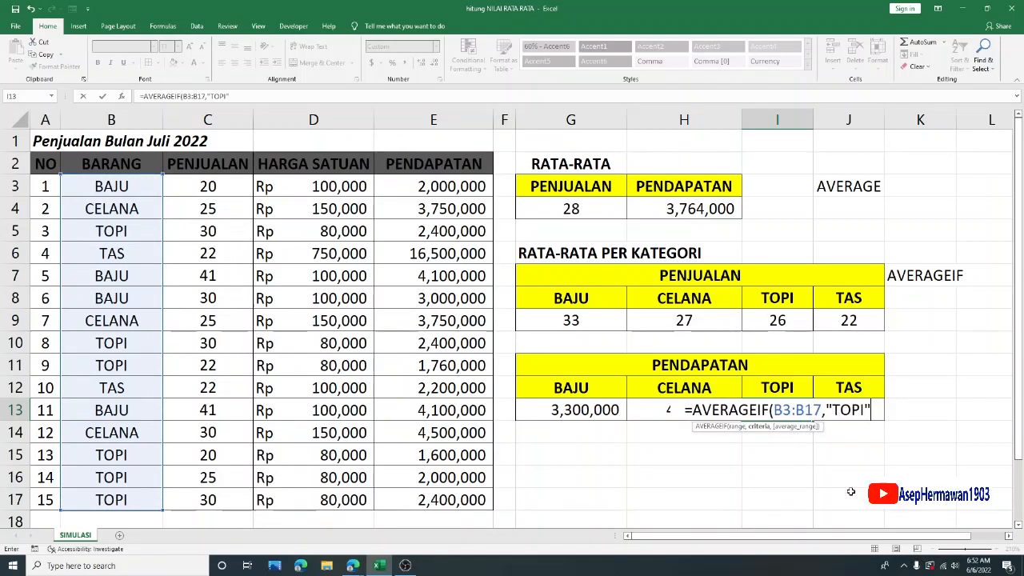
pyautogui.write(',')
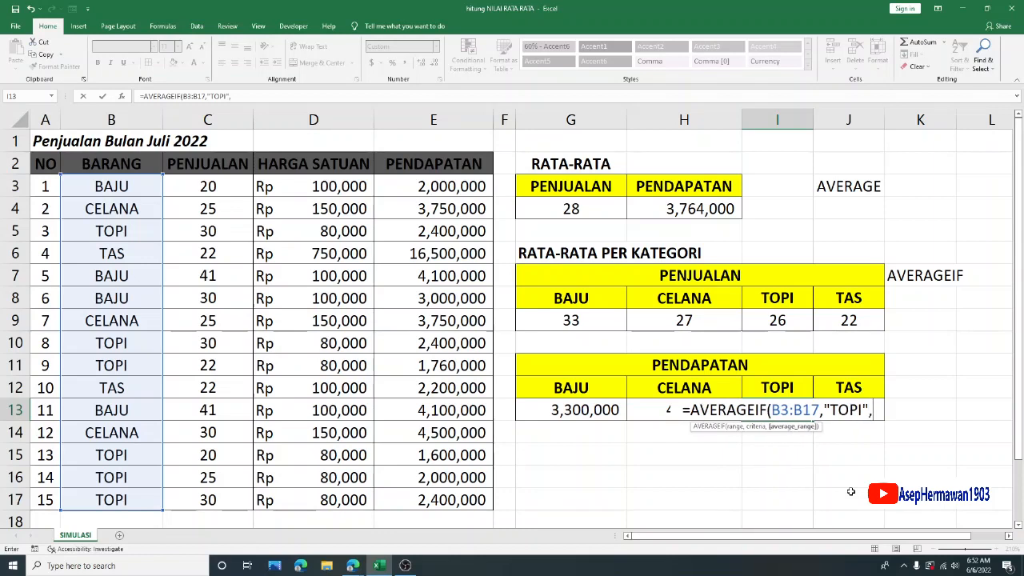
pyautogui.moveTo(431, 202); pyautogui.dragTo(436, 229)
pyautogui.moveTo(439, 179); pyautogui.dragTo(449, 500)
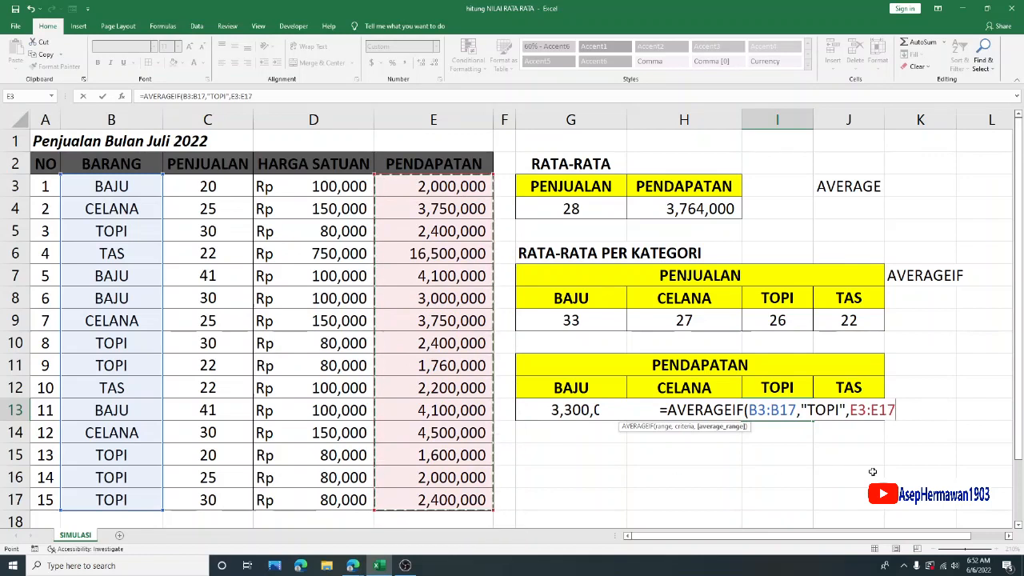
pyautogui.write(')')
pyautogui.press('Return')
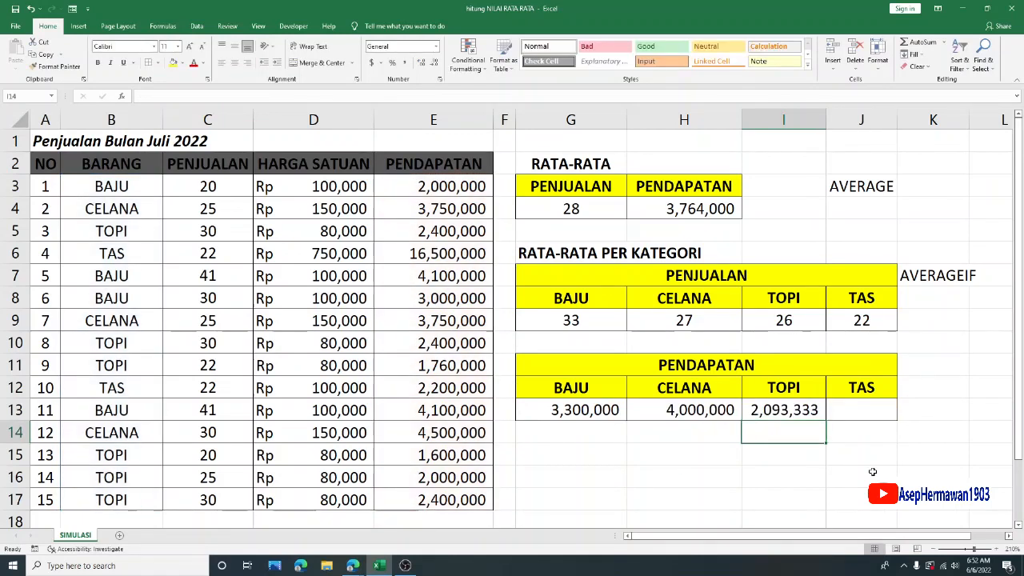
# - Calculate the average PENDAPATAN for TAS in cell J13 with the formula =AVERAGEIF(B3:B17,"TAS",E3:E17)
pyautogui.click(866, 411)
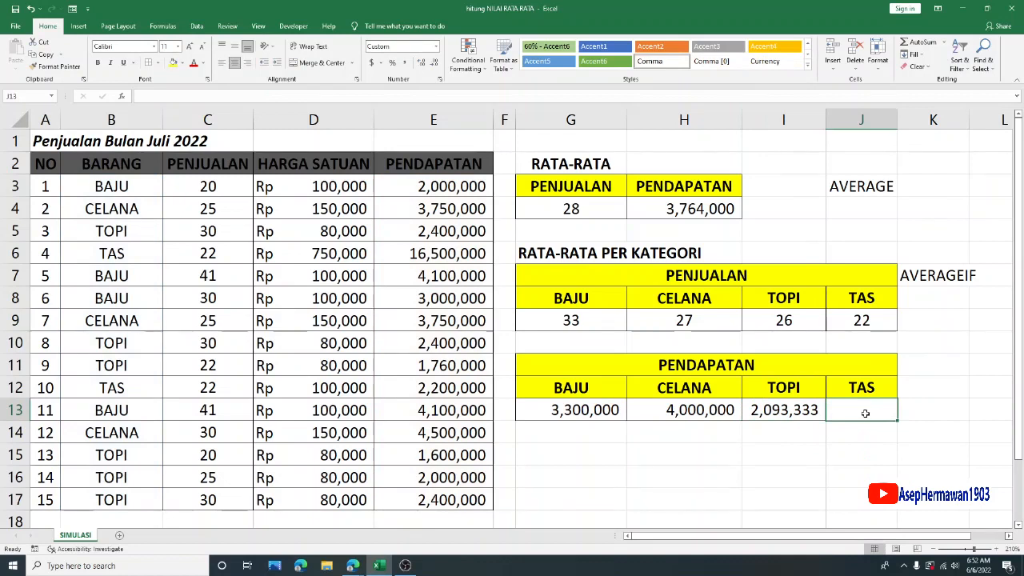
pyautogui.write('=')
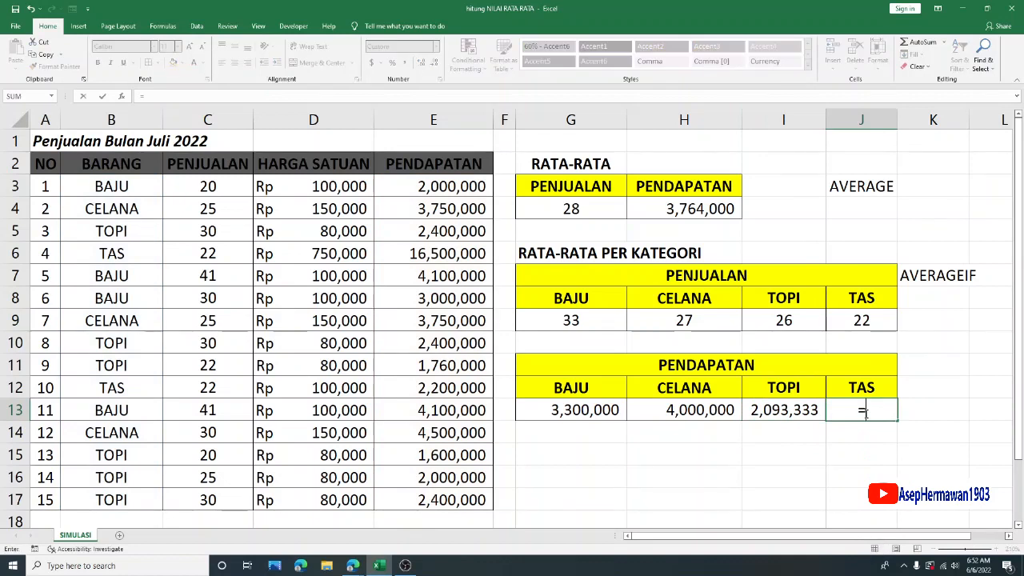
pyautogui.write('AVER')
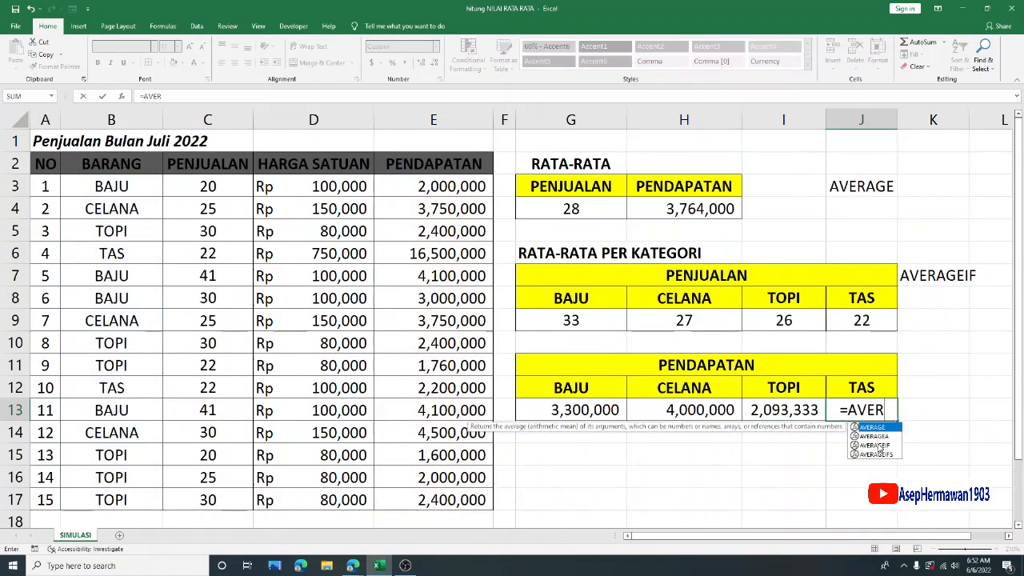
pyautogui.doubleClick(880, 445)
pyautogui.moveTo(115, 190); pyautogui.dragTo(132, 494)
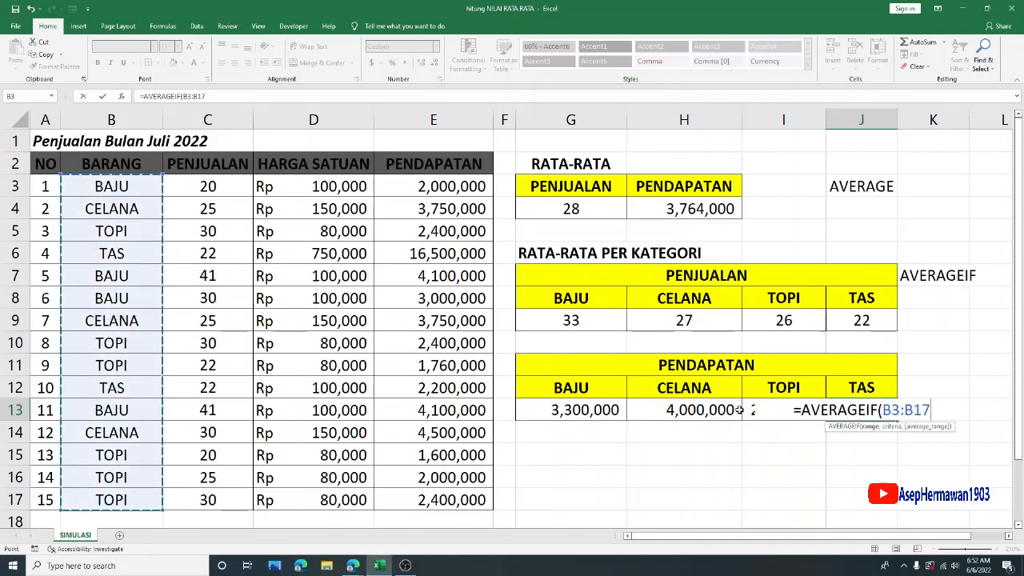
pyautogui.write(',')
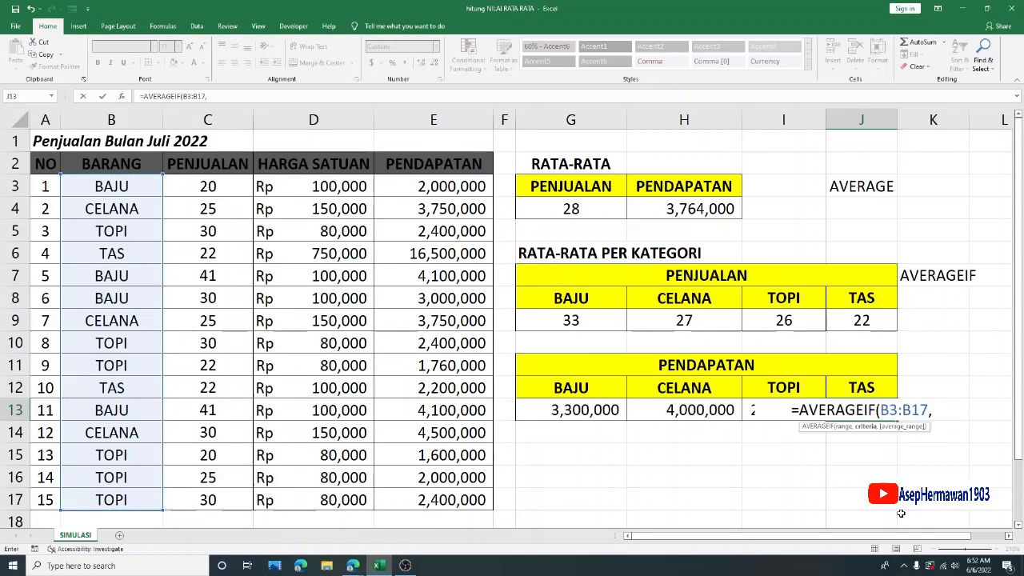
pyautogui.write('"')
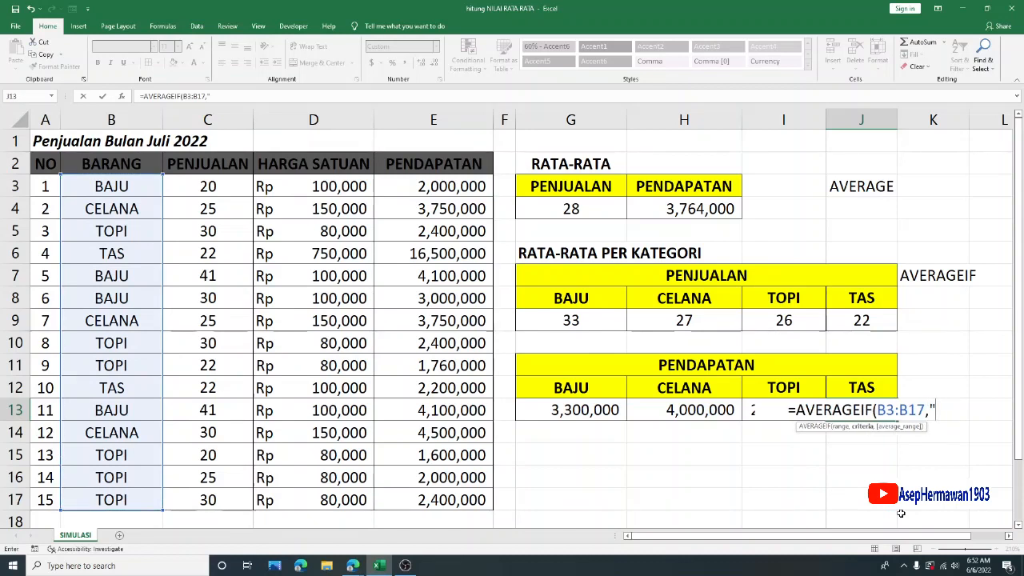
pyautogui.write('TAS')
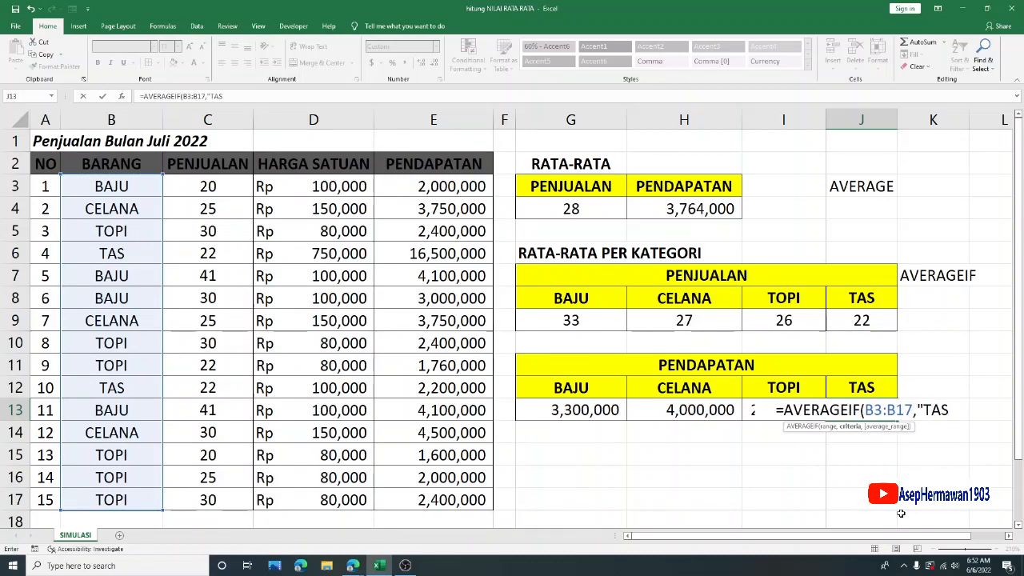
pyautogui.write('"')
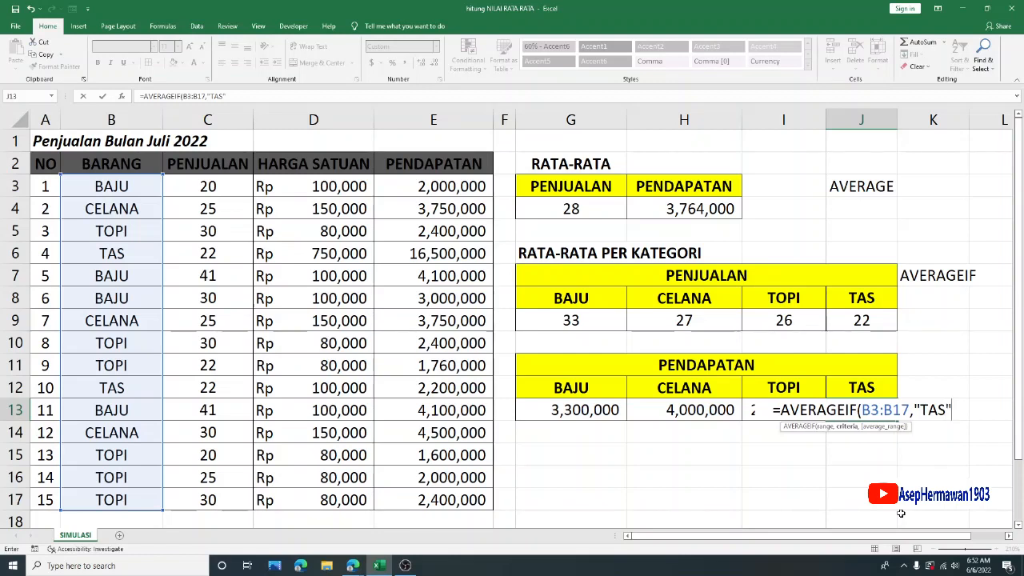
pyautogui.write(',')
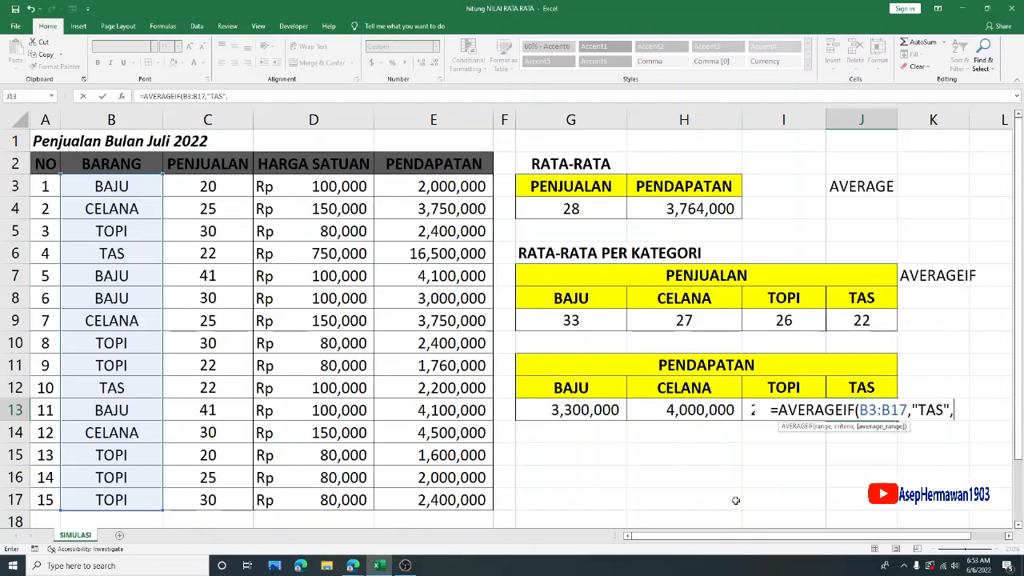
pyautogui.moveTo(422, 189); pyautogui.dragTo(429, 501)
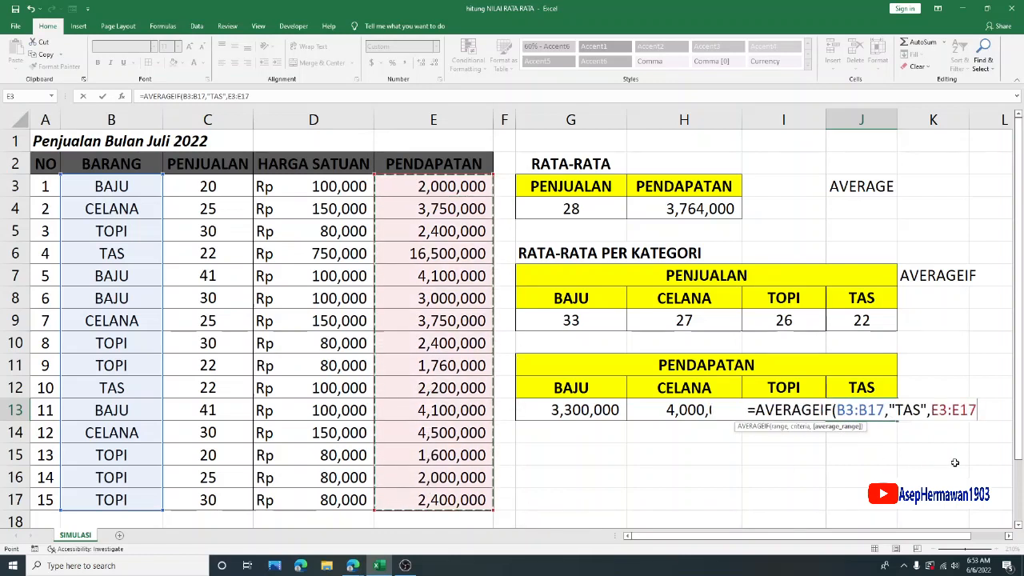
pyautogui.write(')')
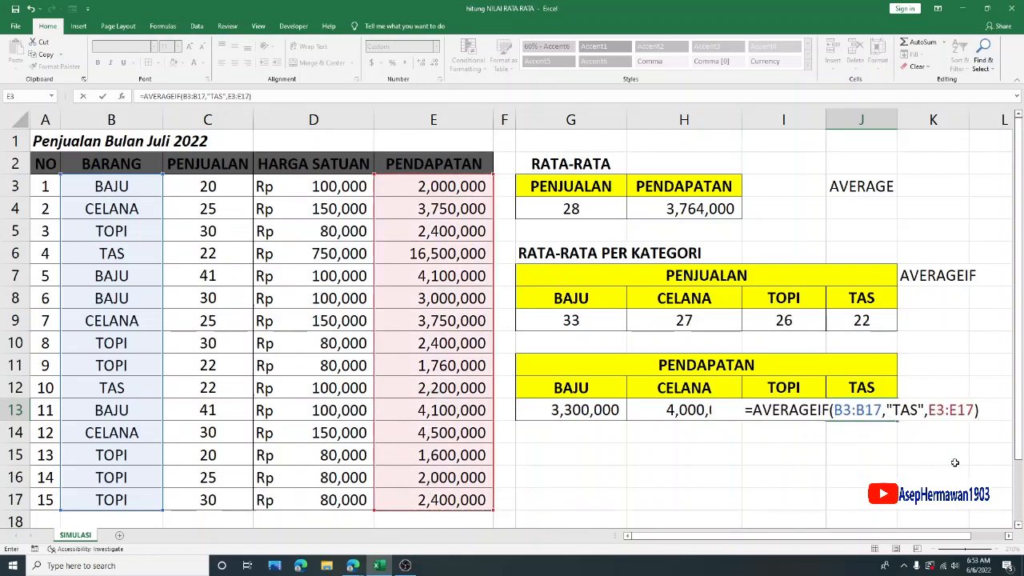
pyautogui.press('Return')
pyautogui.click(948, 389)
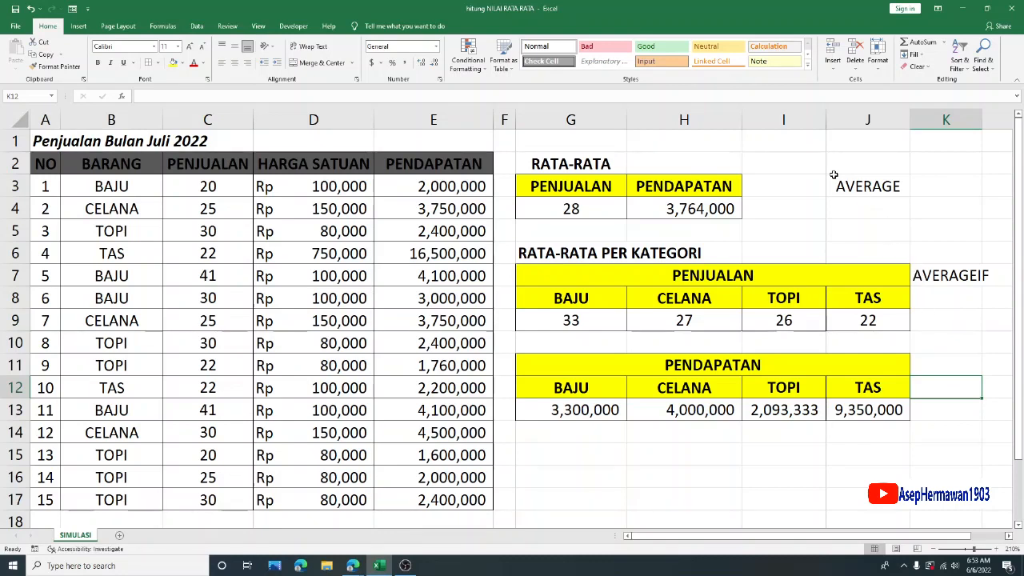
# - Review the overall RATA-RATA block with its AVERAGE label, the BARANG items, and the RATA-RATA PER KATEGORI tables with their AVERAGEIF label
pyautogui.moveTo(559, 159); pyautogui.dragTo(853, 215)
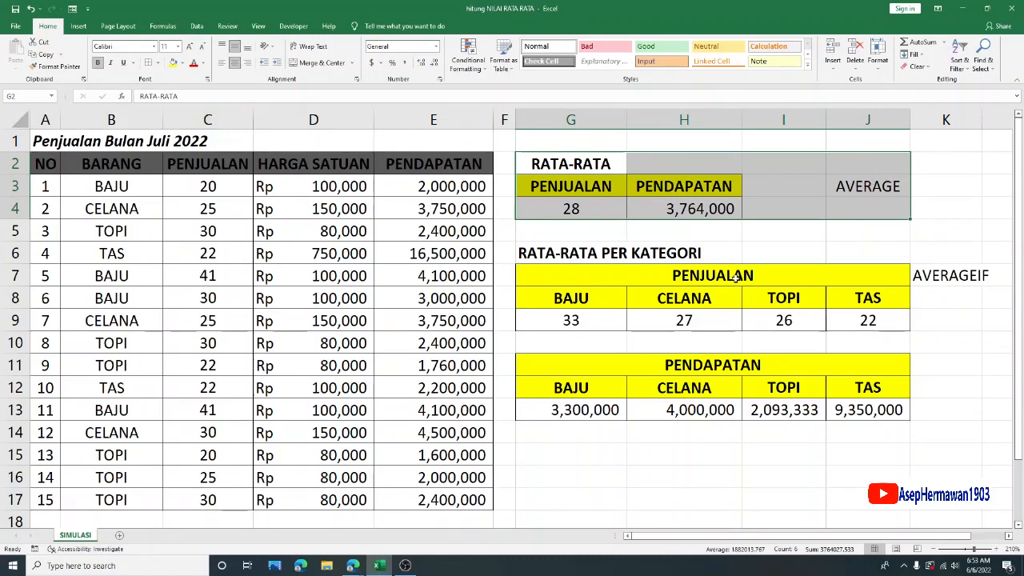
pyautogui.click(829, 231)
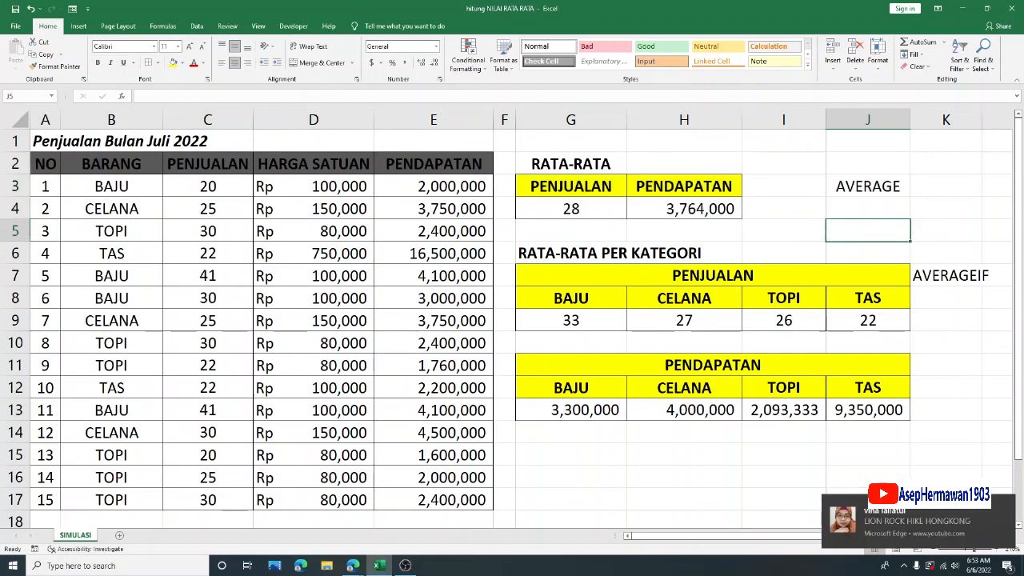
pyautogui.click(1006, 505)
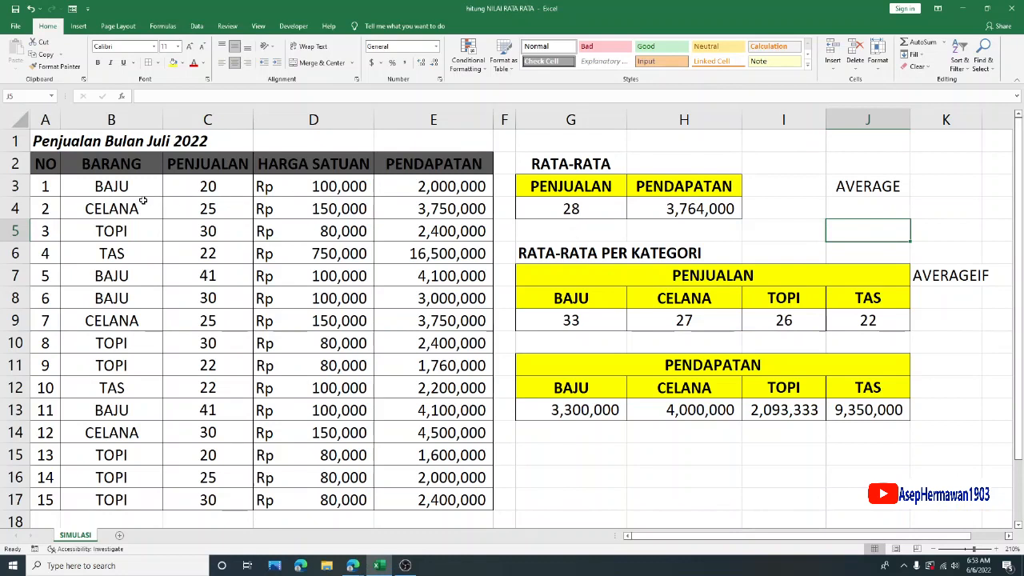
pyautogui.click(120, 187)
pyautogui.click(128, 208)
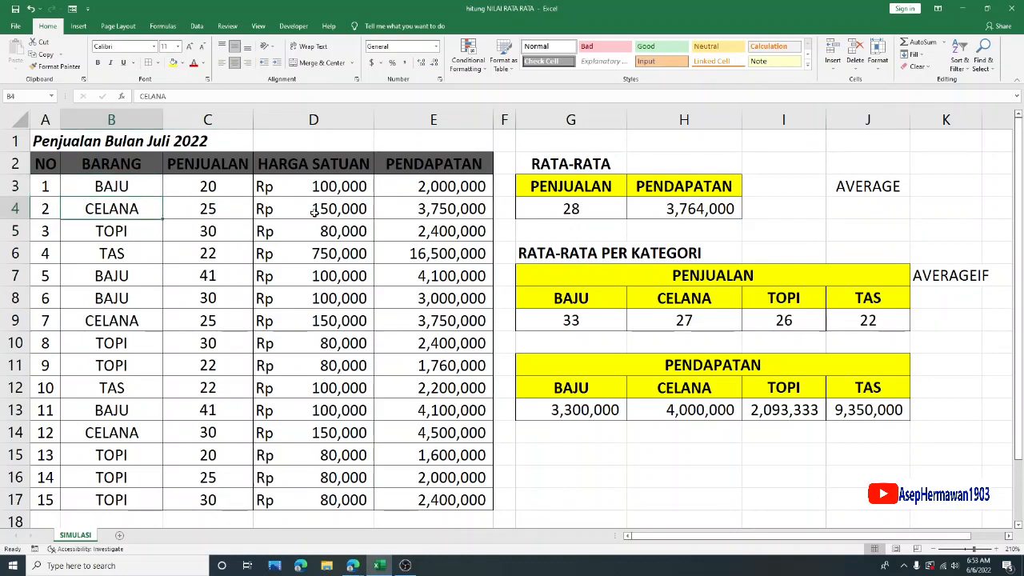
pyautogui.click(926, 272)
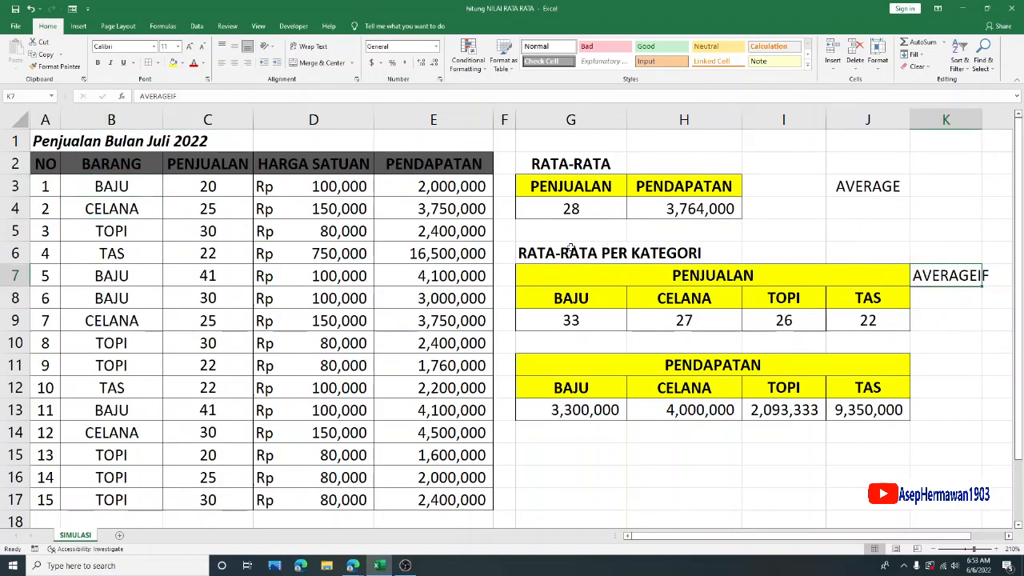
pyautogui.moveTo(533, 252); pyautogui.dragTo(920, 415)
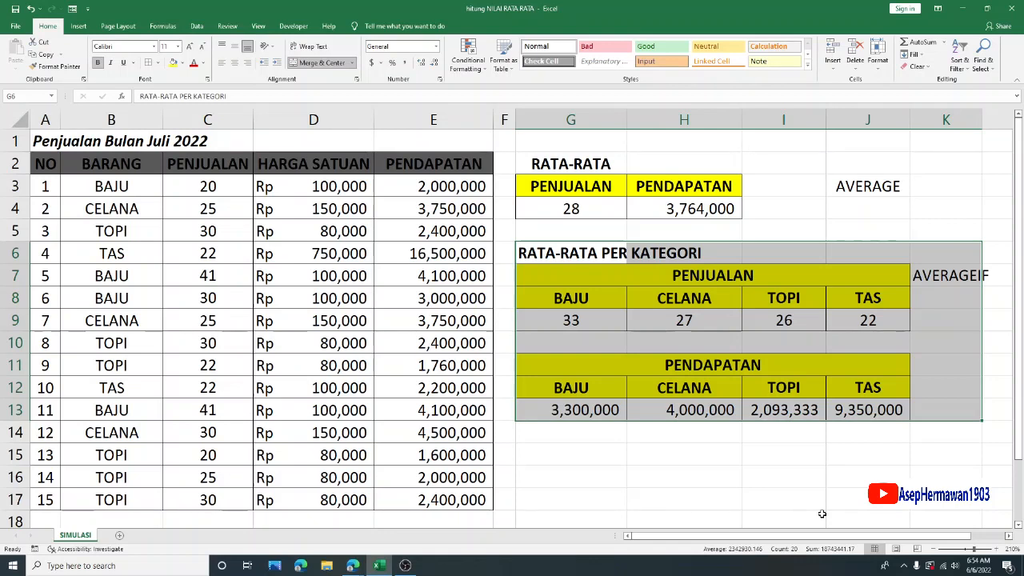
pyautogui.click(116, 184)
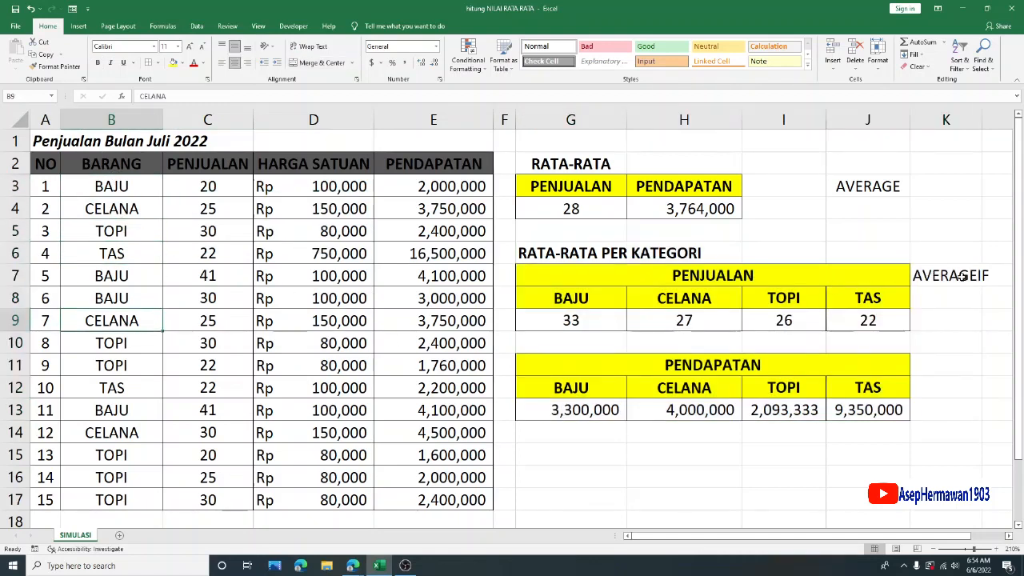
pyautogui.click(967, 277)
pyautogui.click(871, 189)
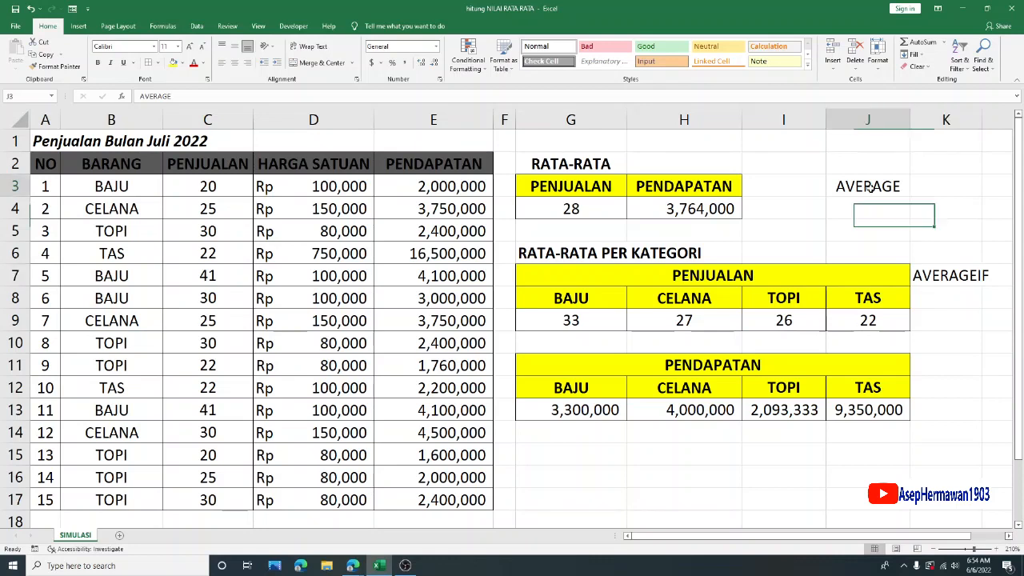